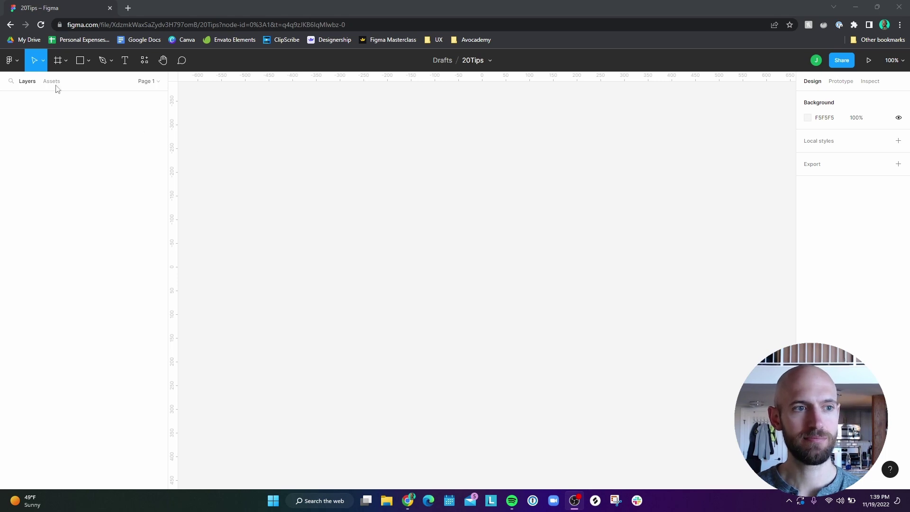
# - Switch the Figma interface to the dark theme from Preferences > Theme
pyautogui.click(10, 60)
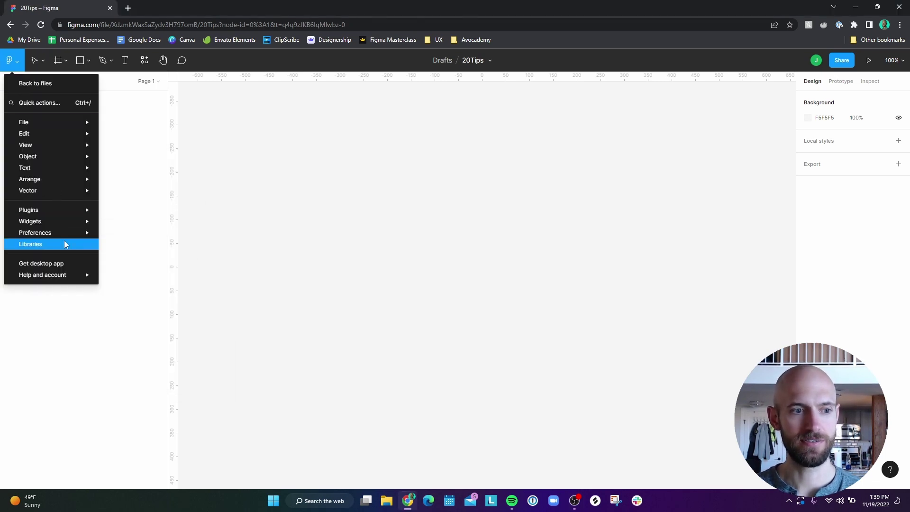
pyautogui.moveTo(69, 236)
pyautogui.moveTo(172, 433)
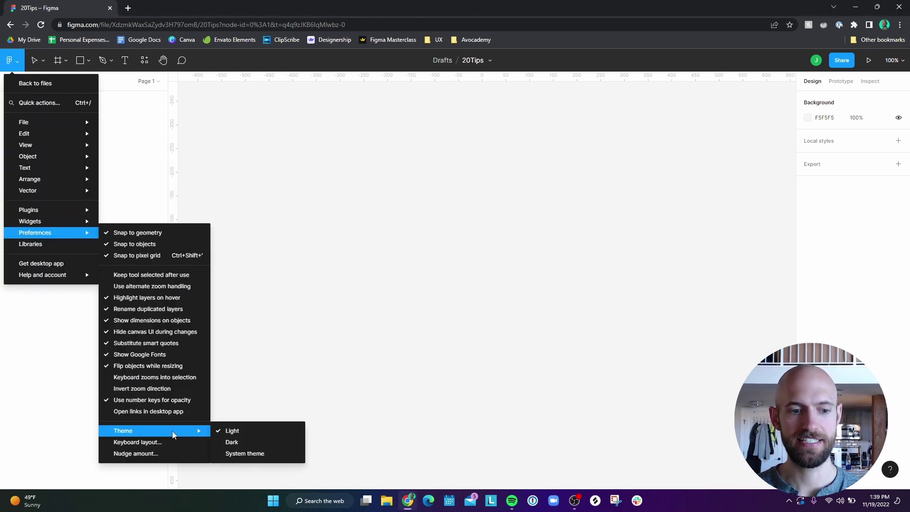
pyautogui.click(257, 444)
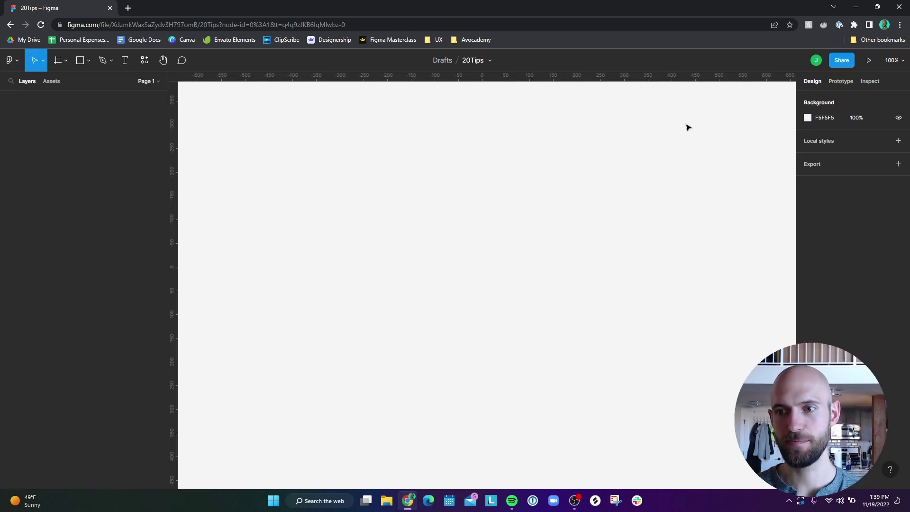
# - Set the page background colour to 1E1E1E
pyautogui.click(825, 118)
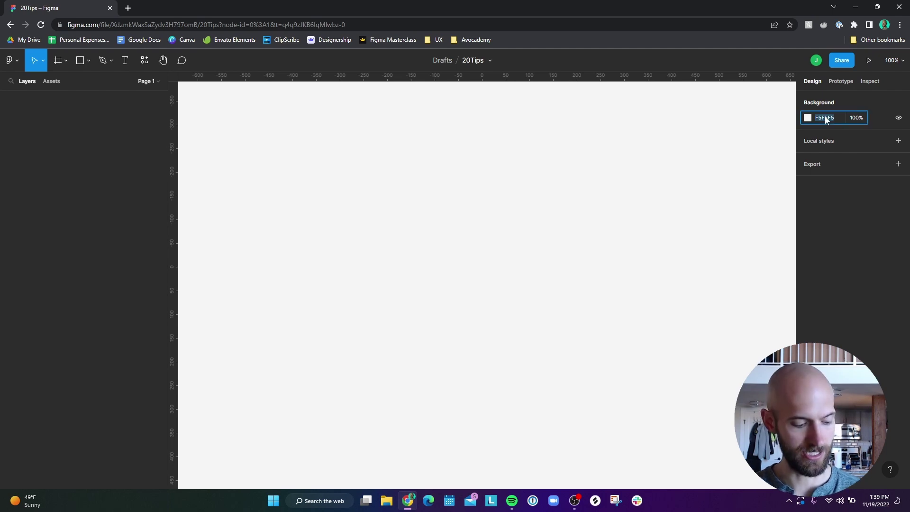
pyautogui.write('1')
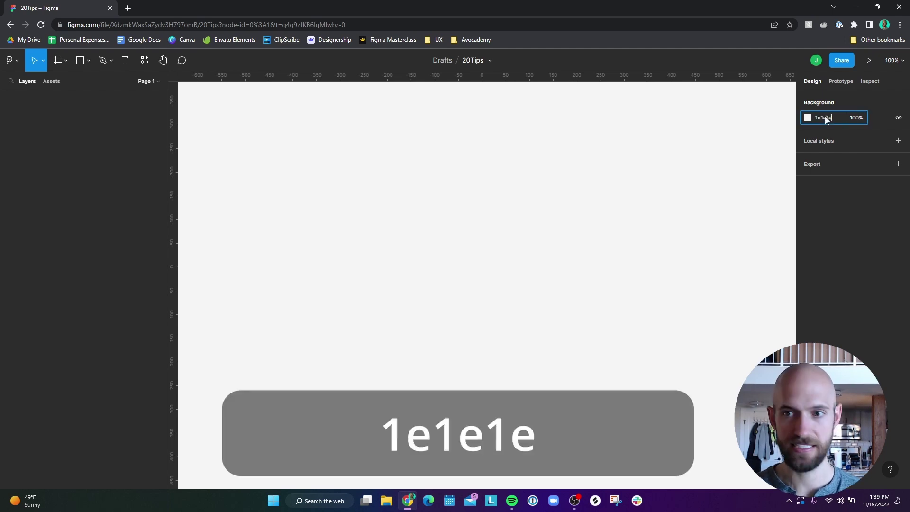
pyautogui.write('e1e1e')
pyautogui.press('Return')
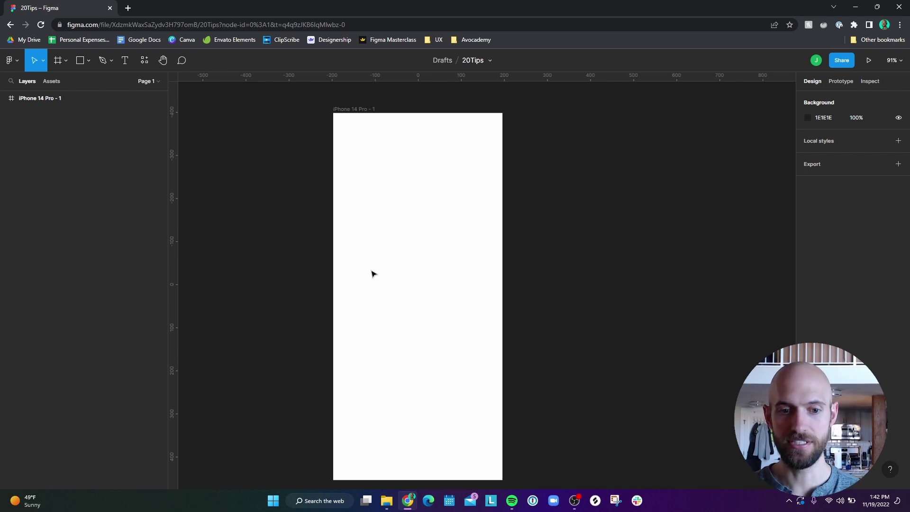
# - Pan and zoom the canvas around the iPhone 14 Pro - 1 frame and its buttons
pyautogui.moveTo(370, 269)
pyautogui.mouseDown()
pyautogui.moveTo(623, 296)
pyautogui.moveTo(310, 321)
pyautogui.moveTo(363, 260)
pyautogui.mouseUp()
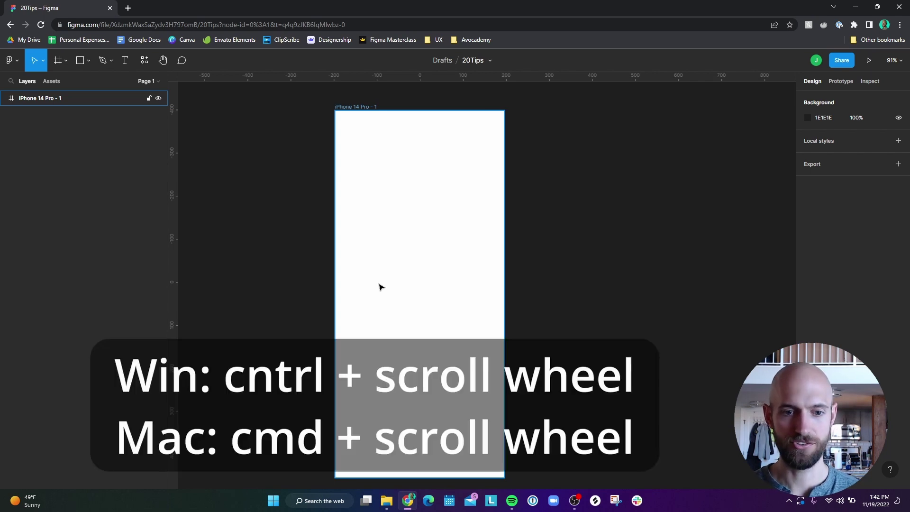
pyautogui.scroll(-4, 422, 286)
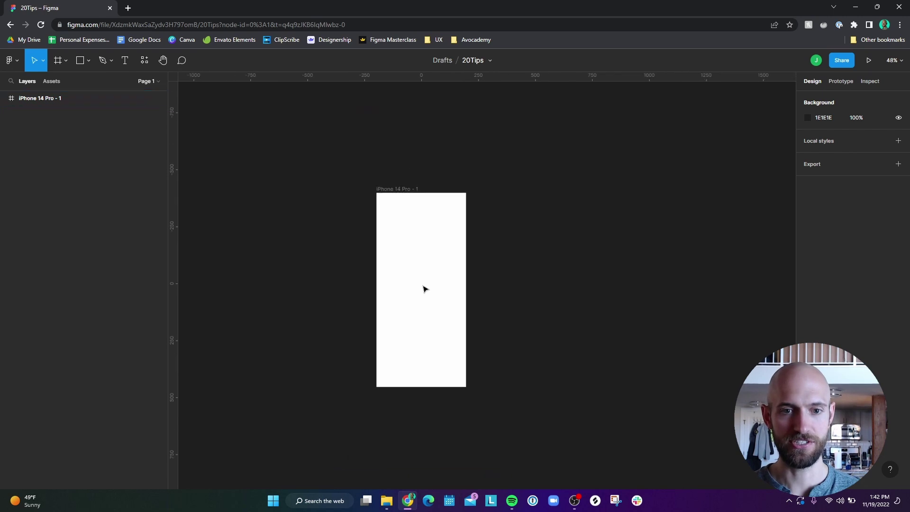
pyautogui.scroll(7, 422, 286)
pyautogui.scroll(-3, 424, 289)
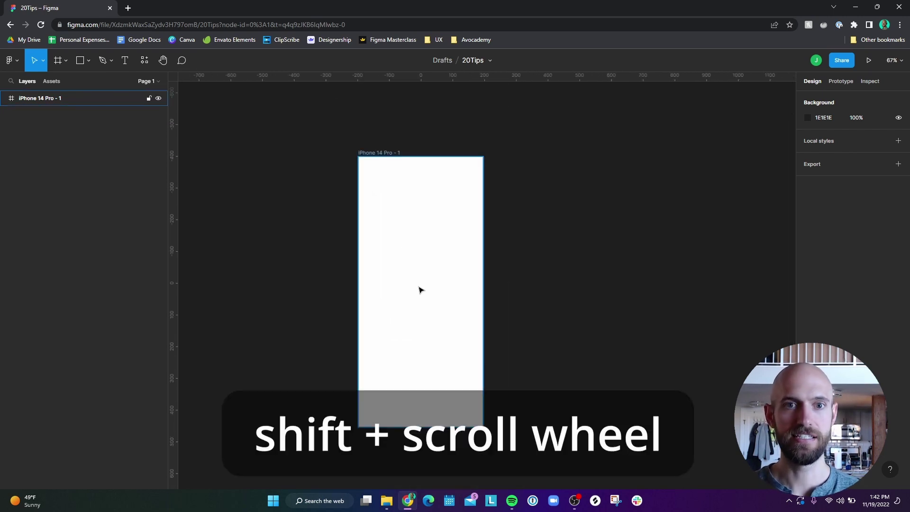
pyautogui.hscroll(-4, 421, 290)
pyautogui.hscroll(5, 421, 288)
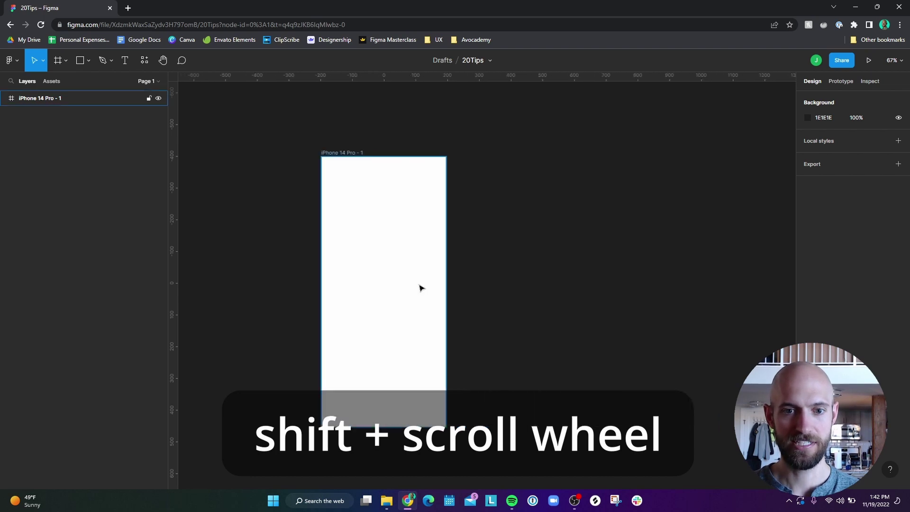
pyautogui.hscroll(-1, 421, 288)
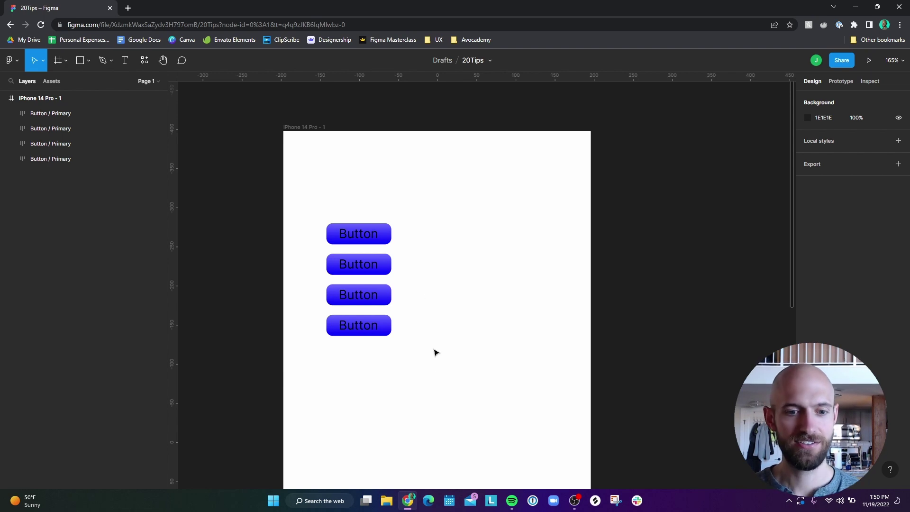
# - Copy the four primary buttons into a column on their right, moving the copies' layers to the top
pyautogui.moveTo(436, 362); pyautogui.dragTo(310, 211)
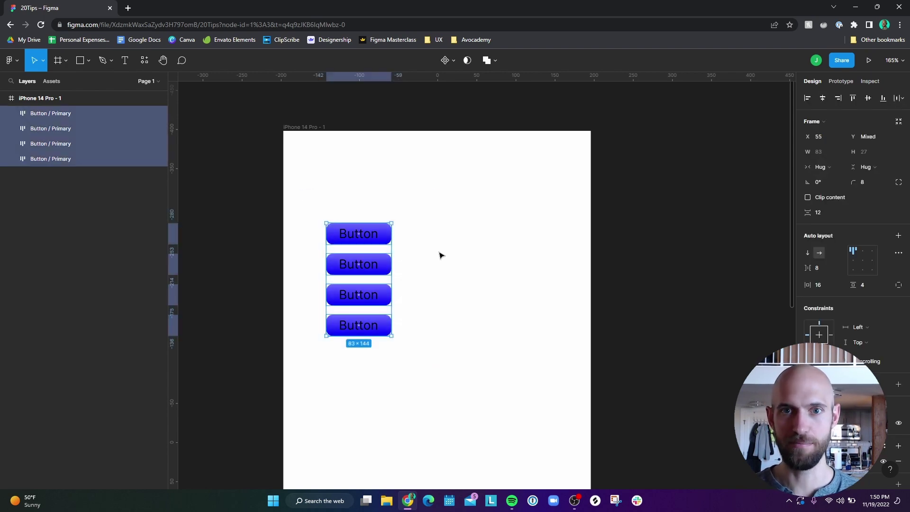
pyautogui.hotkey('ctrl', 'd')
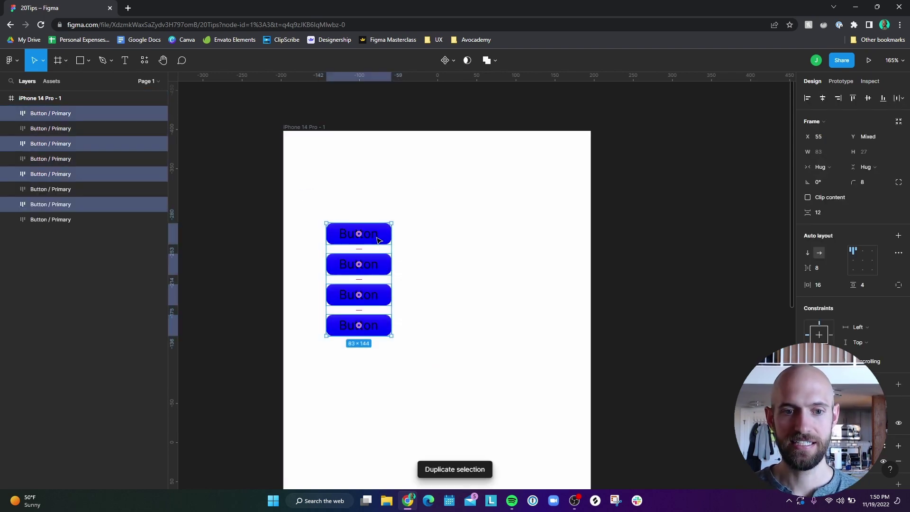
pyautogui.moveTo(380, 238); pyautogui.dragTo(469, 242)
pyautogui.click(536, 264)
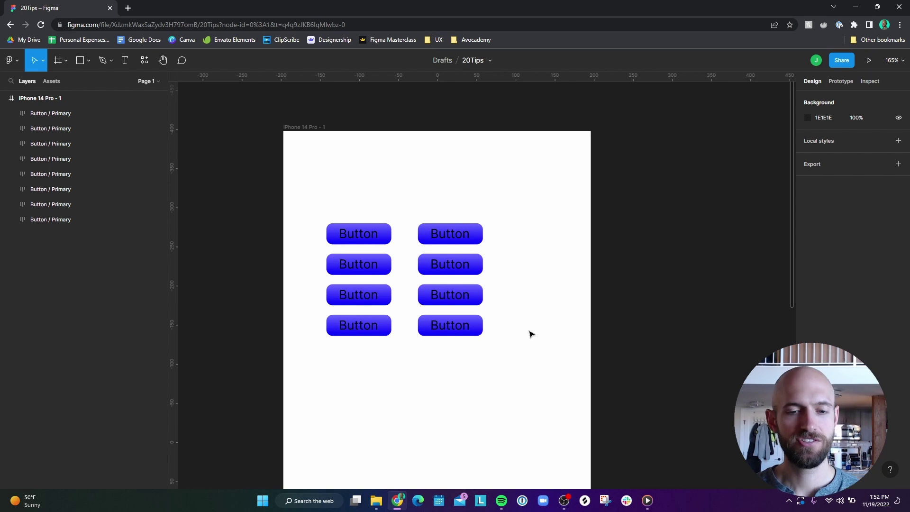
pyautogui.moveTo(519, 370); pyautogui.dragTo(408, 200)
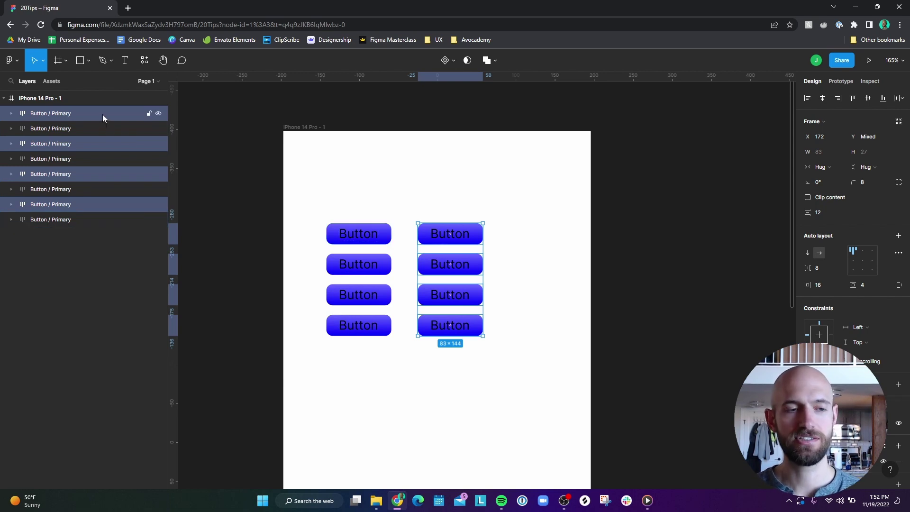
pyautogui.moveTo(102, 115); pyautogui.dragTo(102, 106)
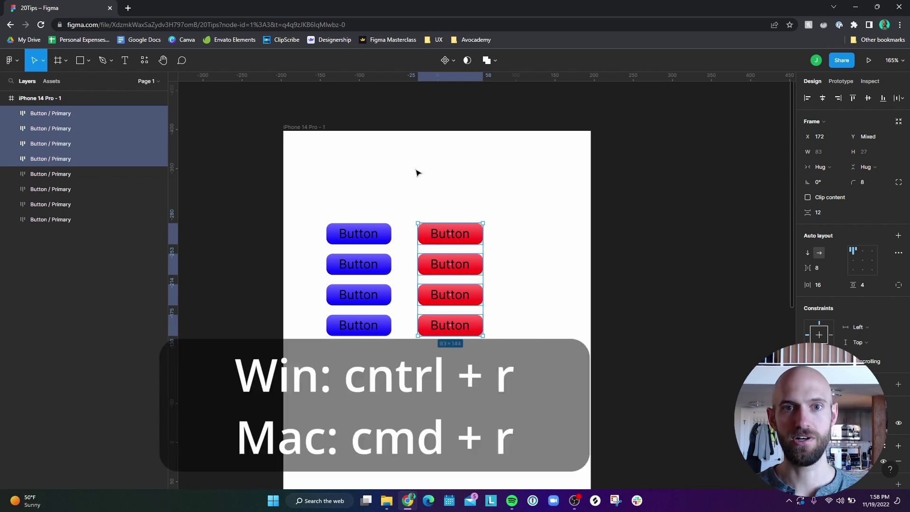
# - Batch-rename the four copied layers, replacing 'Primary' with 'Secondary'
pyautogui.hotkey('ctrl', 'r')
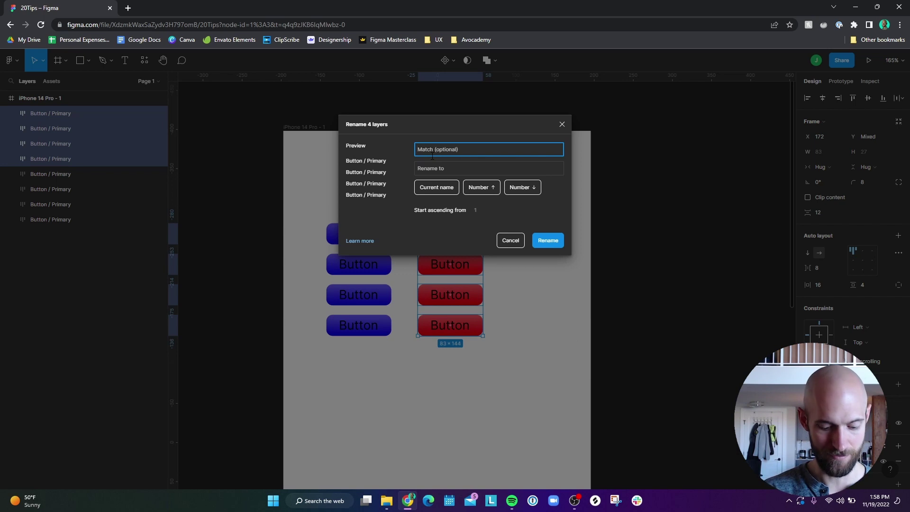
pyautogui.write('Primary')
pyautogui.press('Tab')
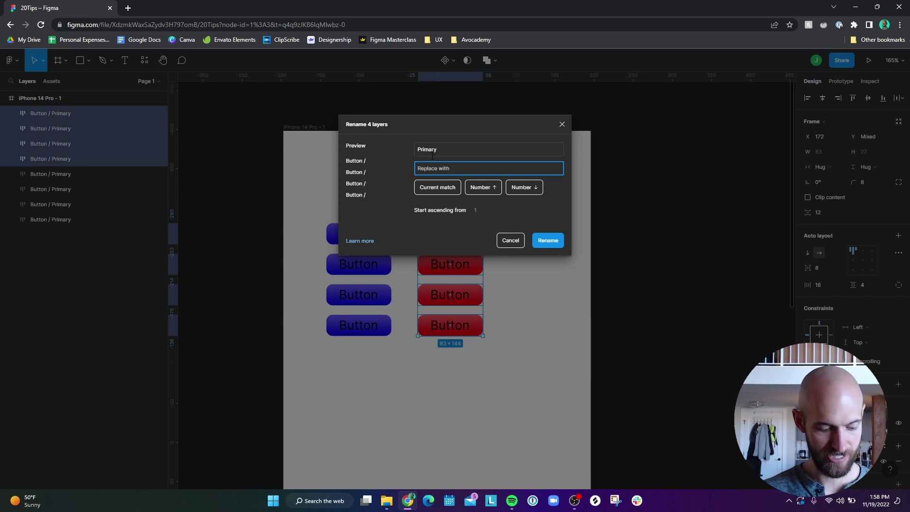
pyautogui.write('Secondary')
pyautogui.press('Return')
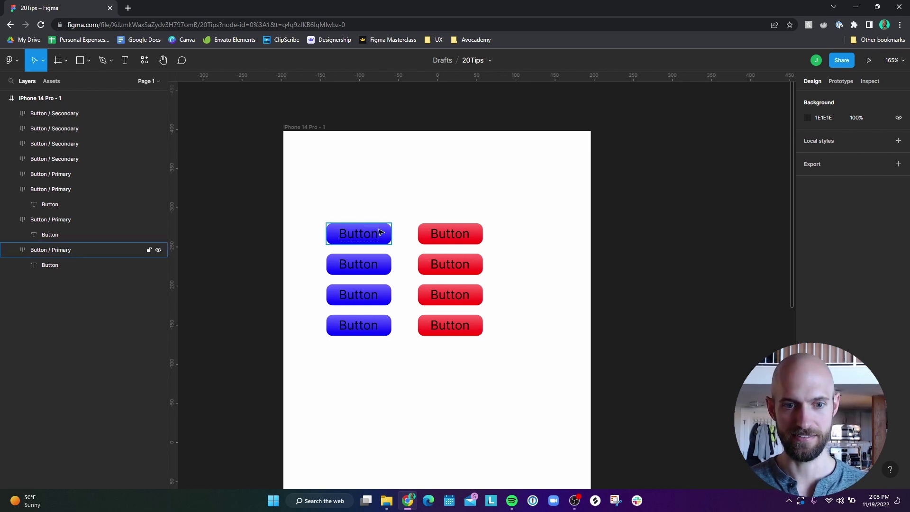
pyautogui.doubleClick(359, 238)
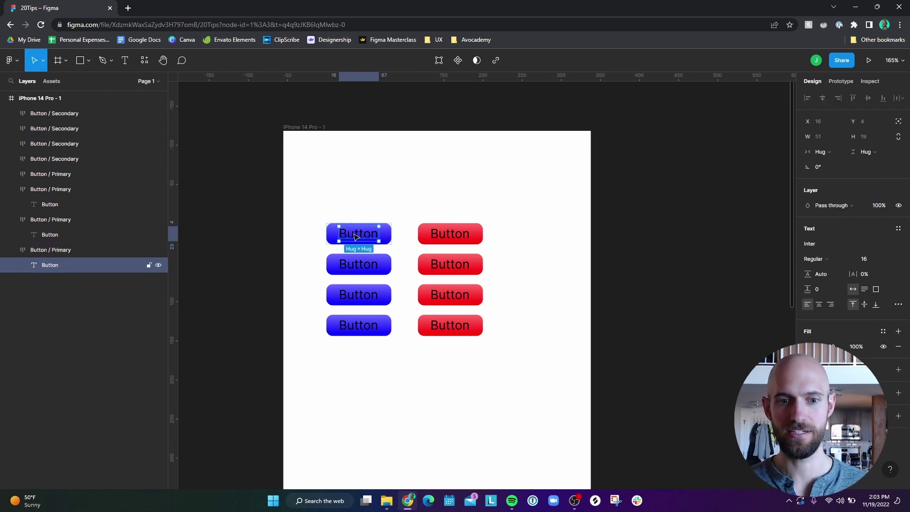
pyautogui.click(369, 190)
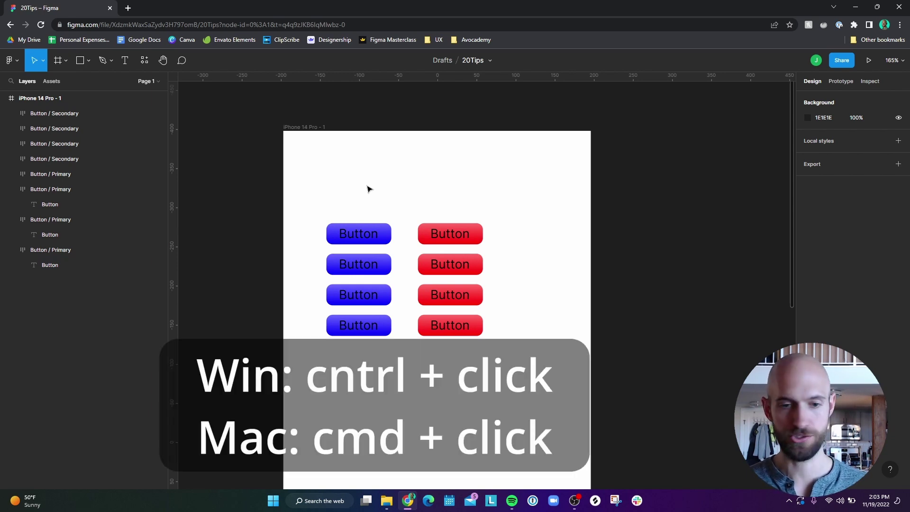
pyautogui.keyDown('ctrl'); pyautogui.click(365, 236); pyautogui.keyUp('ctrl')
pyautogui.keyDown('ctrl'); pyautogui.click(363, 264); pyautogui.keyUp('ctrl')
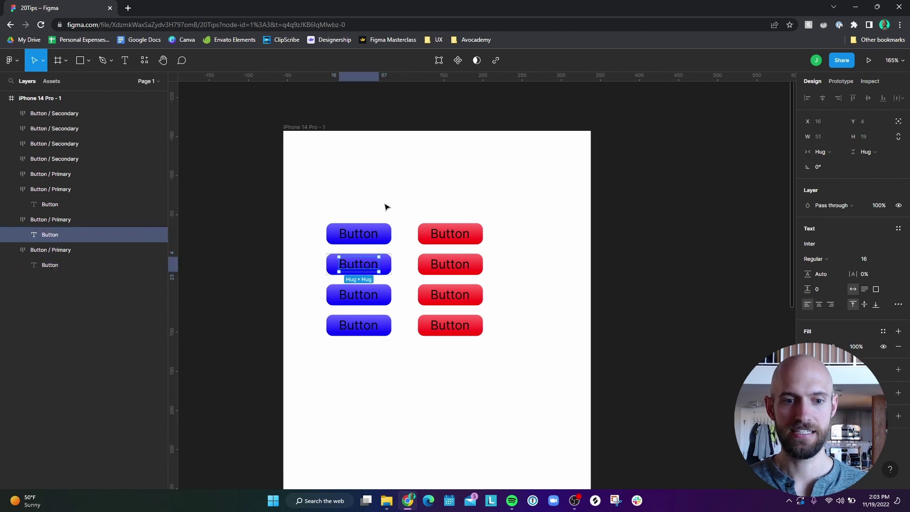
pyautogui.click(387, 196)
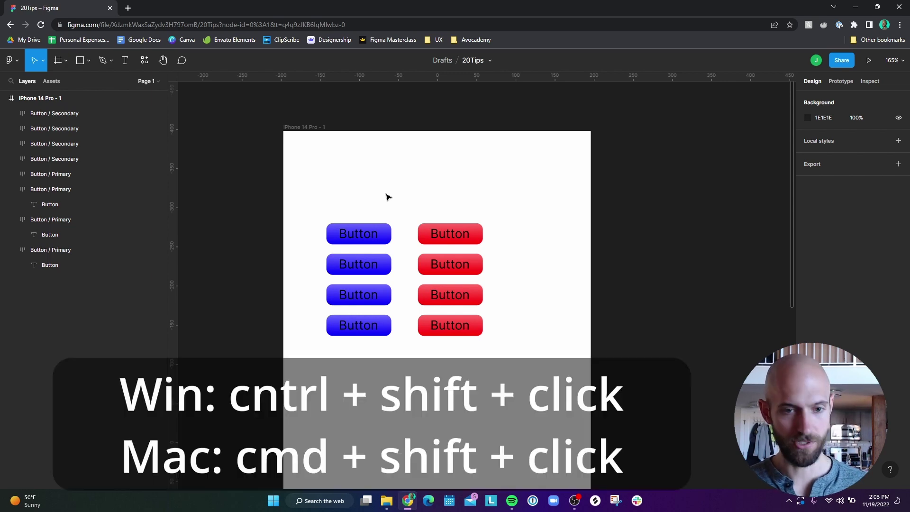
pyautogui.keyDown('ctrl'); pyautogui.keyDown('shift'); pyautogui.click(372, 225); pyautogui.keyUp('shift'); pyautogui.keyUp('ctrl')
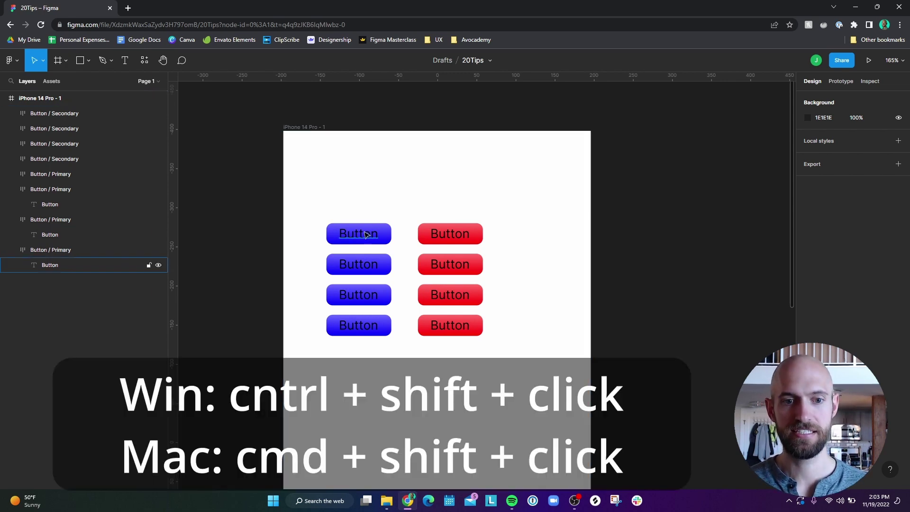
pyautogui.keyDown('ctrl'); pyautogui.keyDown('shift'); pyautogui.click(369, 265); pyautogui.keyUp('shift'); pyautogui.keyUp('ctrl')
pyautogui.keyDown('ctrl'); pyautogui.keyDown('shift'); pyautogui.click(369, 298); pyautogui.keyUp('shift'); pyautogui.keyUp('ctrl')
pyautogui.keyDown('ctrl'); pyautogui.keyDown('shift'); pyautogui.click(362, 330); pyautogui.keyUp('shift'); pyautogui.keyUp('ctrl')
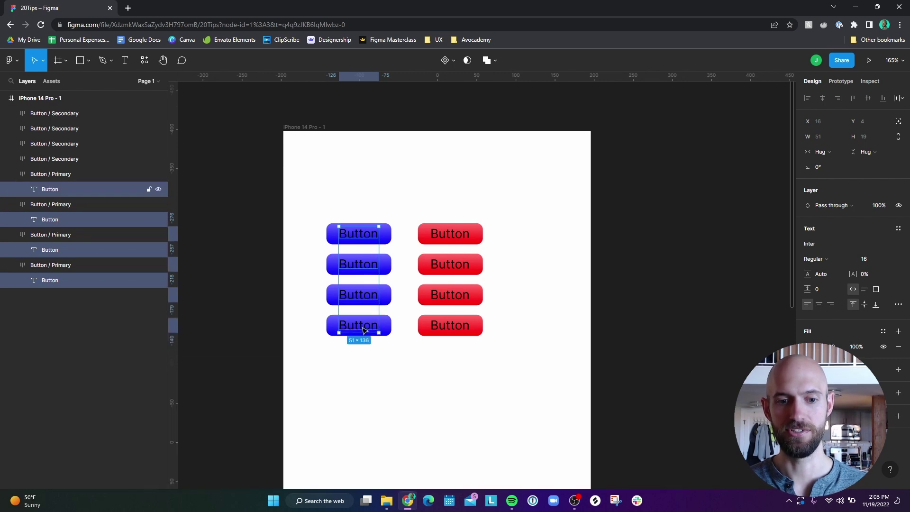
pyautogui.click(437, 384)
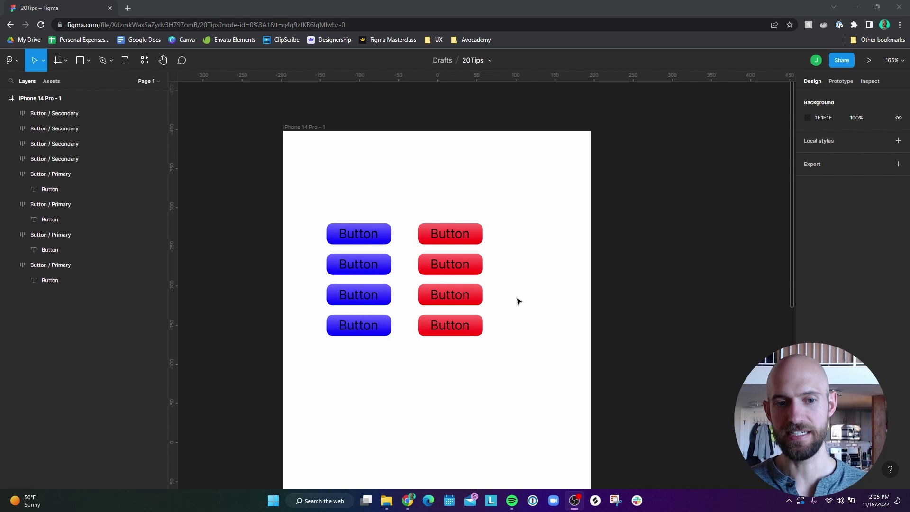
# - Select the labels of all eight buttons and make their text white FFFFFF
pyautogui.keyDown('ctrl'); pyautogui.click(361, 235); pyautogui.keyUp('ctrl')
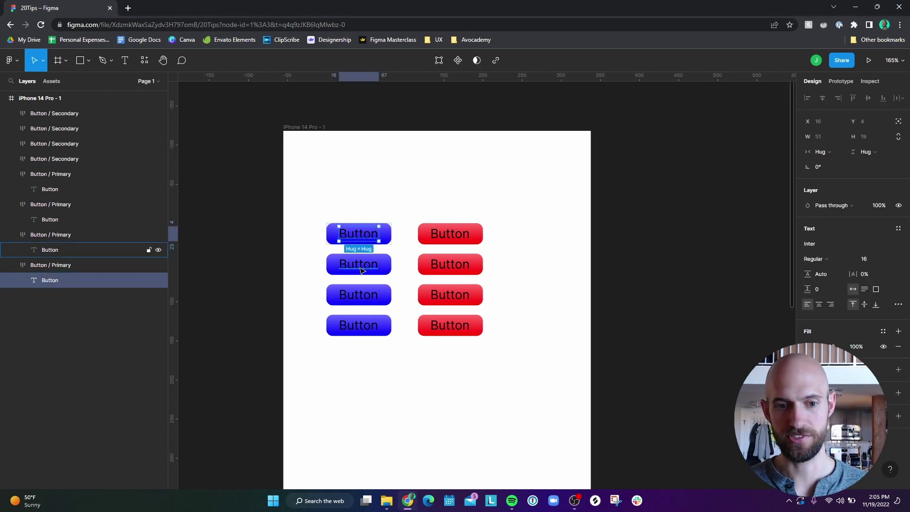
pyautogui.keyDown('ctrl'); pyautogui.keyDown('shift'); pyautogui.click(359, 266); pyautogui.keyUp('shift'); pyautogui.keyUp('ctrl')
pyautogui.keyDown('ctrl'); pyautogui.keyDown('shift'); pyautogui.click(359, 295); pyautogui.keyUp('shift'); pyautogui.keyUp('ctrl')
pyautogui.click(511, 382)
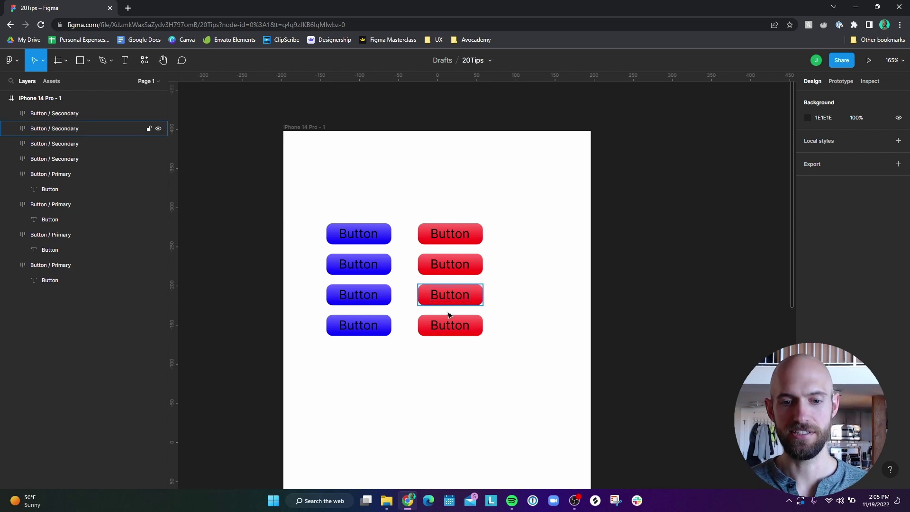
pyautogui.moveTo(534, 388); pyautogui.dragTo(309, 196)
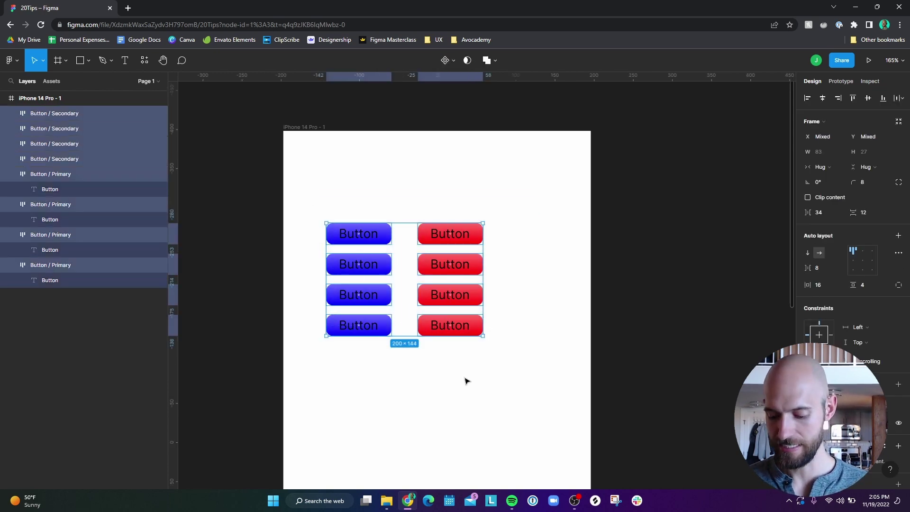
pyautogui.press('Return')
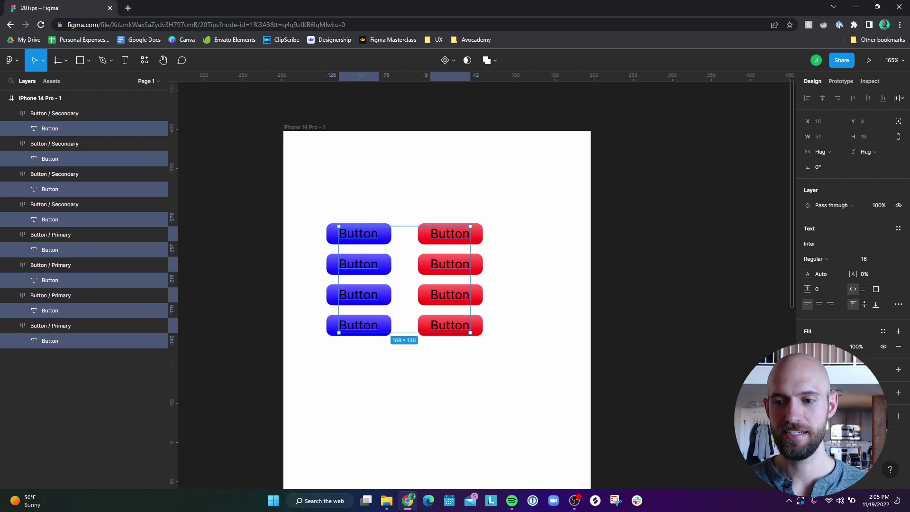
pyautogui.click(808, 346)
pyautogui.moveTo(709, 291); pyautogui.dragTo(630, 186)
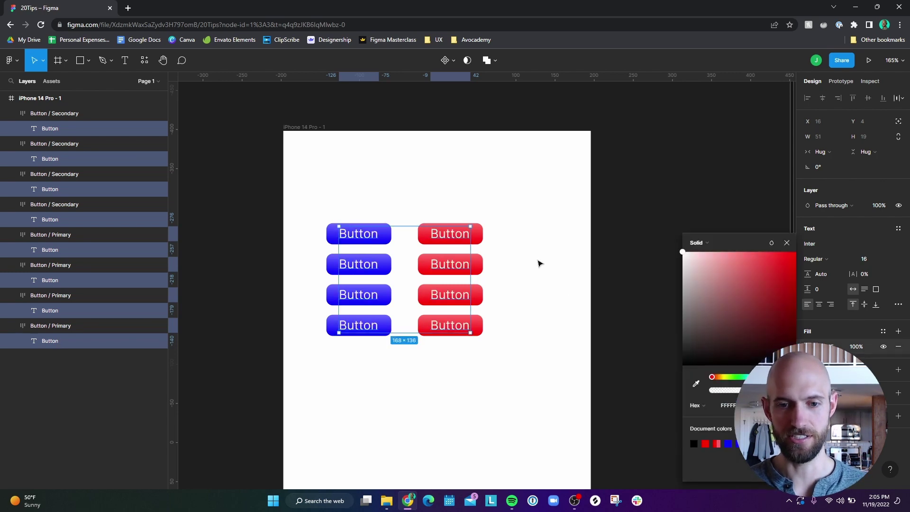
pyautogui.click(535, 260)
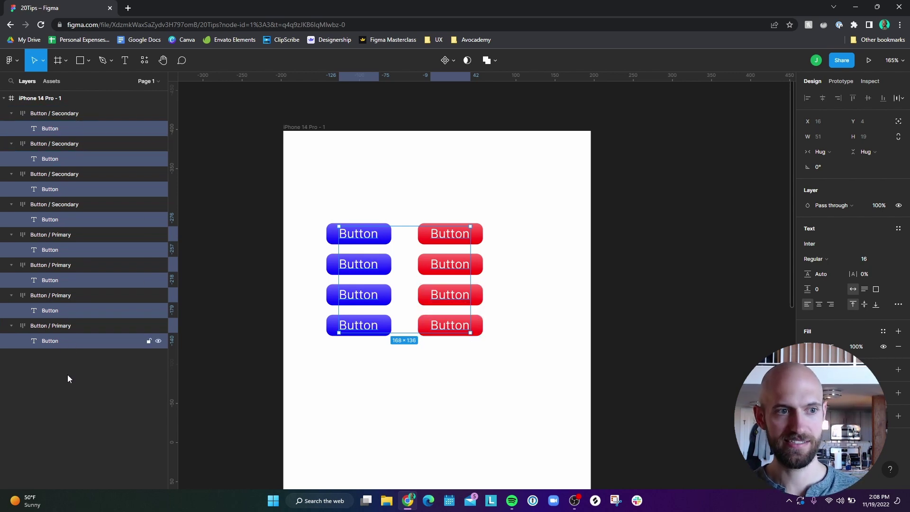
# - Collapse the layer groups, then duplicate the four blue buttons downward with 12 spacing
pyautogui.click(46, 112)
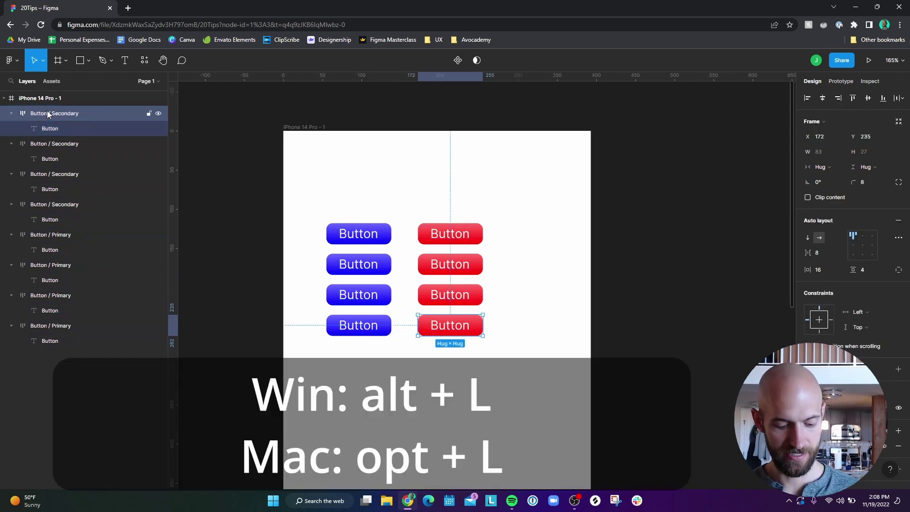
pyautogui.hotkey('alt', 'l')
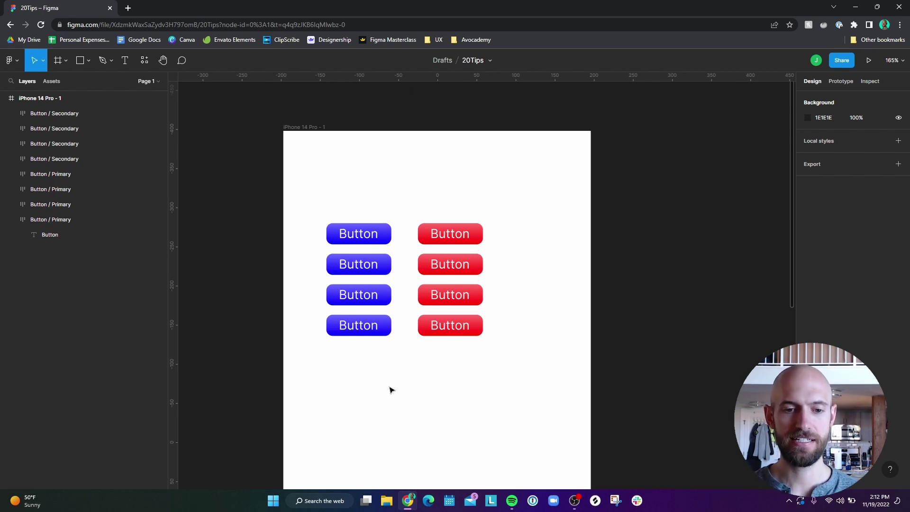
pyautogui.moveTo(389, 390); pyautogui.dragTo(331, 192)
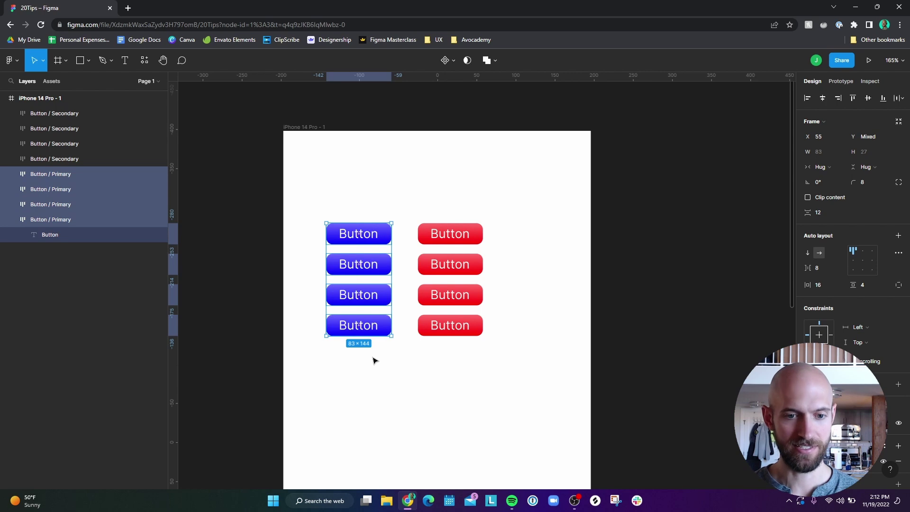
pyautogui.press('alt')
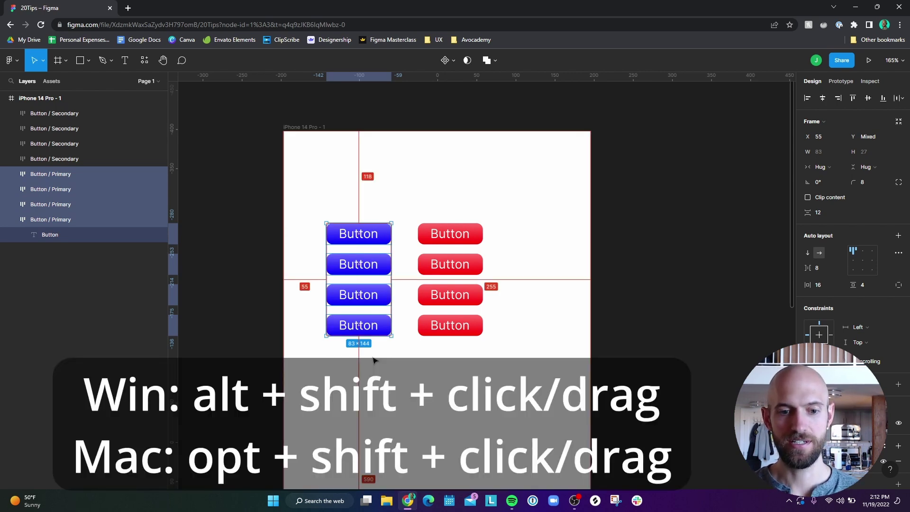
pyautogui.moveTo(365, 325); pyautogui.dragTo(379, 453)
# - Insert a home icon via plugins and move the red button's icon after its Button label
pyautogui.click(538, 307)
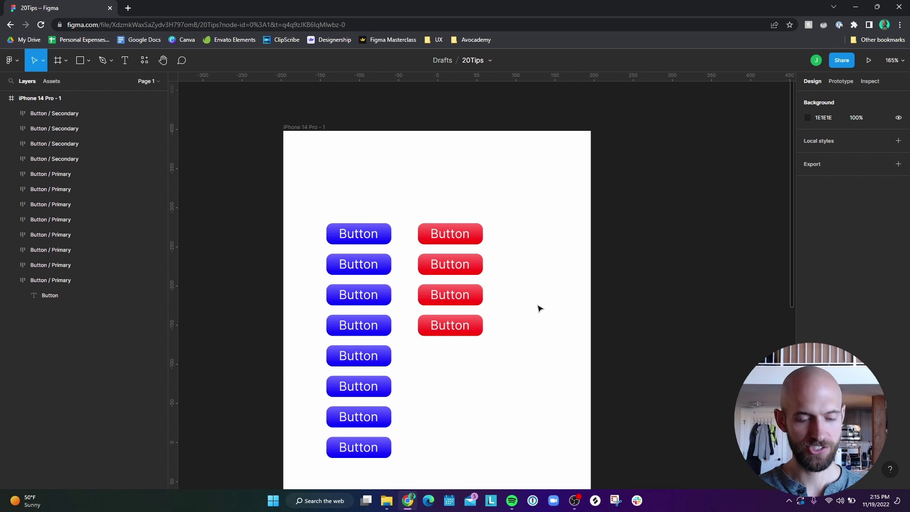
pyautogui.hotkey('shift', 'i')
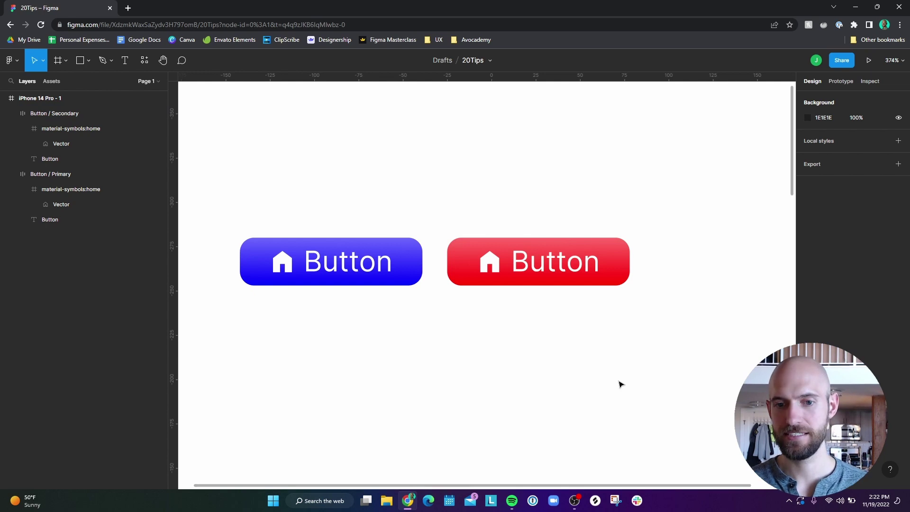
pyautogui.doubleClick(491, 262)
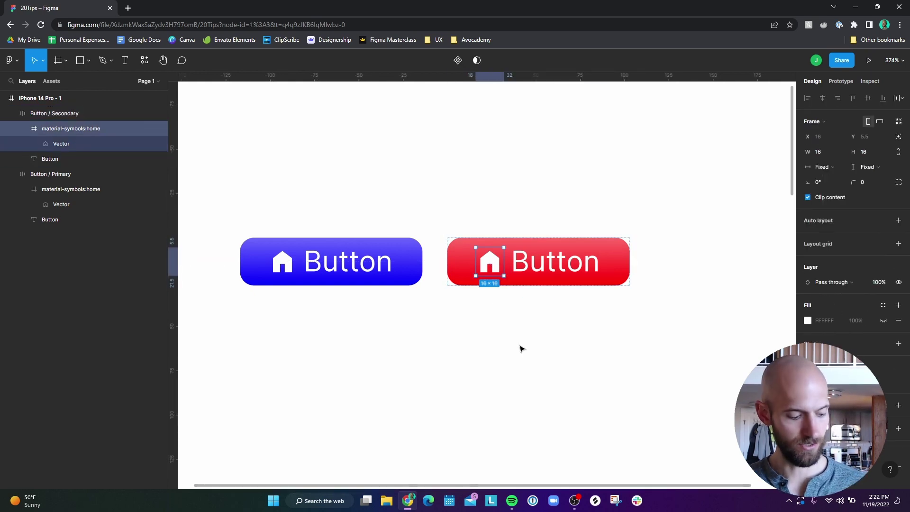
pyautogui.hotkey('shift', 'Right')
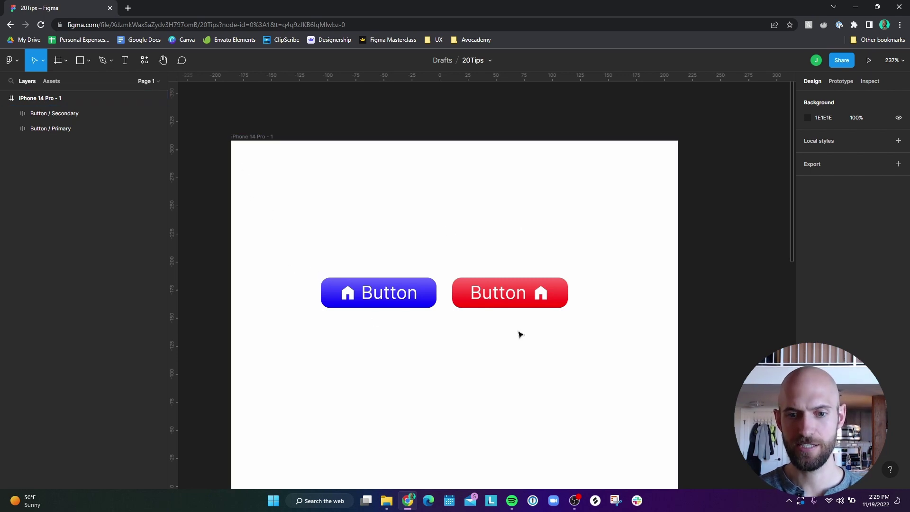
# - Shrink the iPhone 14 Pro - 1 frame from its top and left edges, keeping the buttons in place
pyautogui.click(244, 136)
pyautogui.moveTo(676, 141); pyautogui.dragTo(655, 153)
pyautogui.click(618, 345)
pyautogui.moveTo(574, 369); pyautogui.dragTo(417, 310)
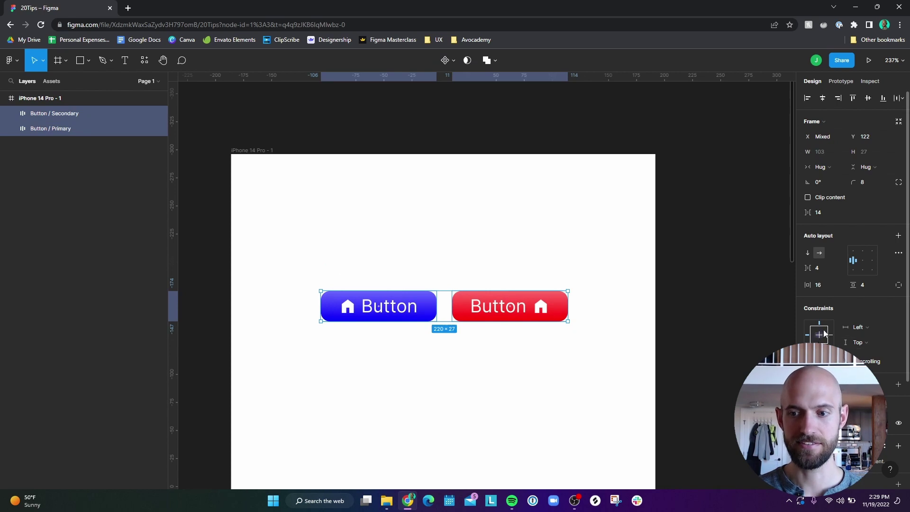
pyautogui.click(525, 214)
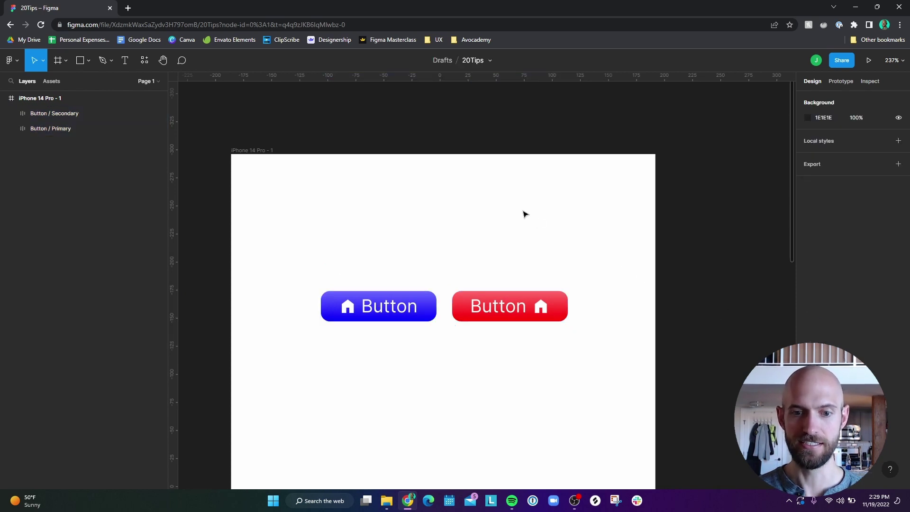
pyautogui.click(251, 150)
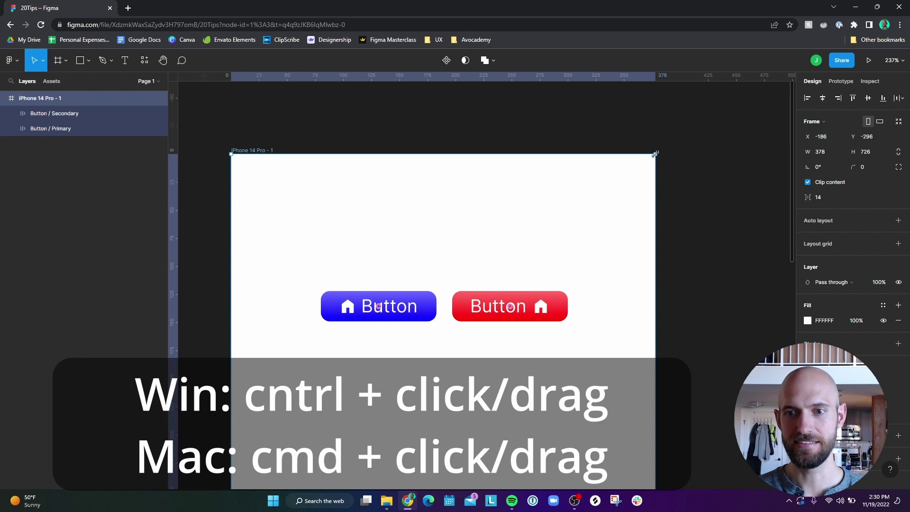
pyautogui.moveTo(656, 156); pyautogui.dragTo(658, 291)
pyautogui.moveTo(232, 291); pyautogui.dragTo(320, 290)
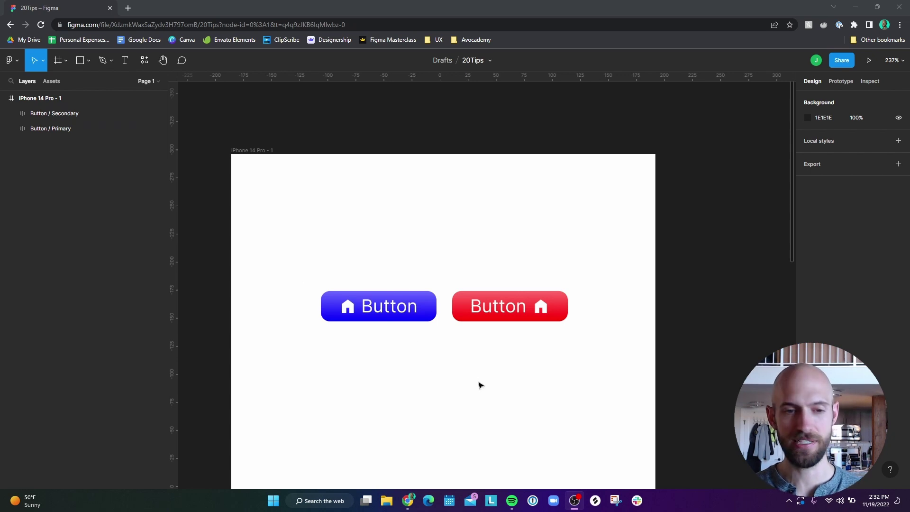
pyautogui.click(254, 151)
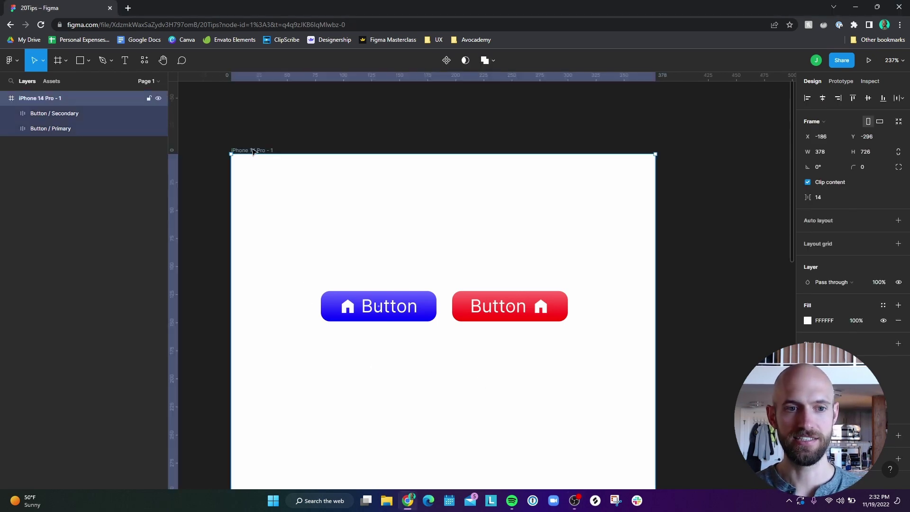
pyautogui.click(902, 124)
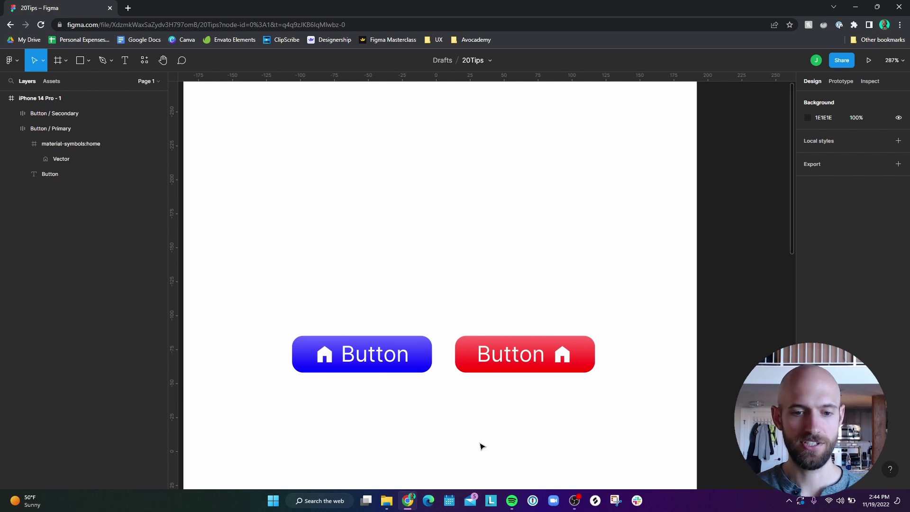
# - Nudge the blue primary button a few pixels left, measuring its gap to the red button
pyautogui.click(426, 365)
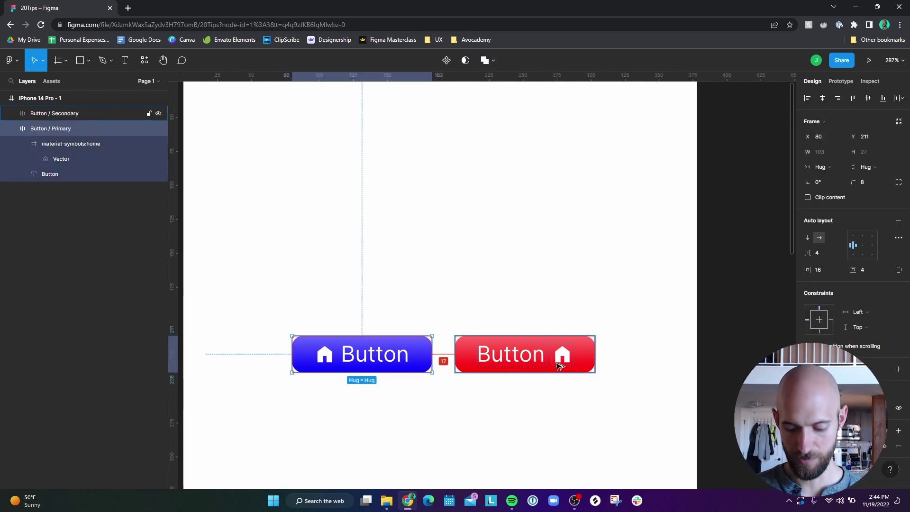
pyautogui.press('Left')
pyautogui.press('Left')
pyautogui.press('Left')
pyautogui.press('Left')
pyautogui.press('Left')
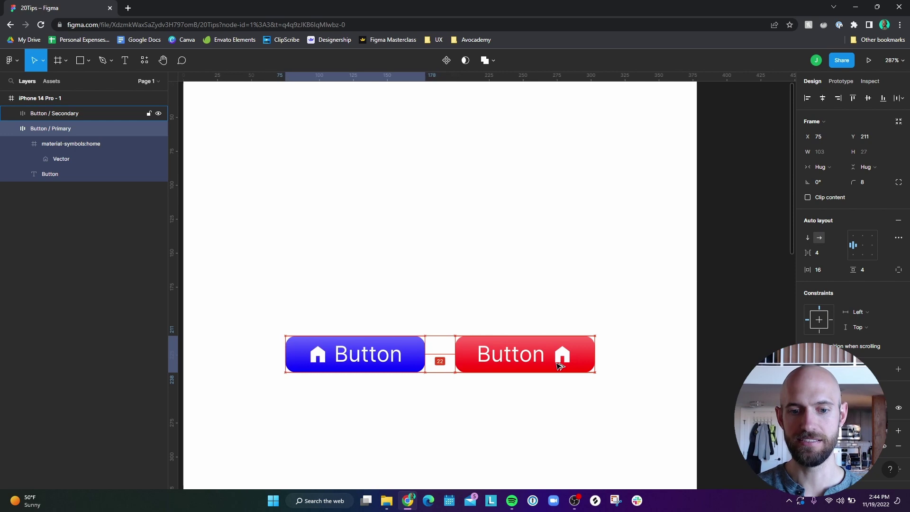
pyautogui.press('Left')
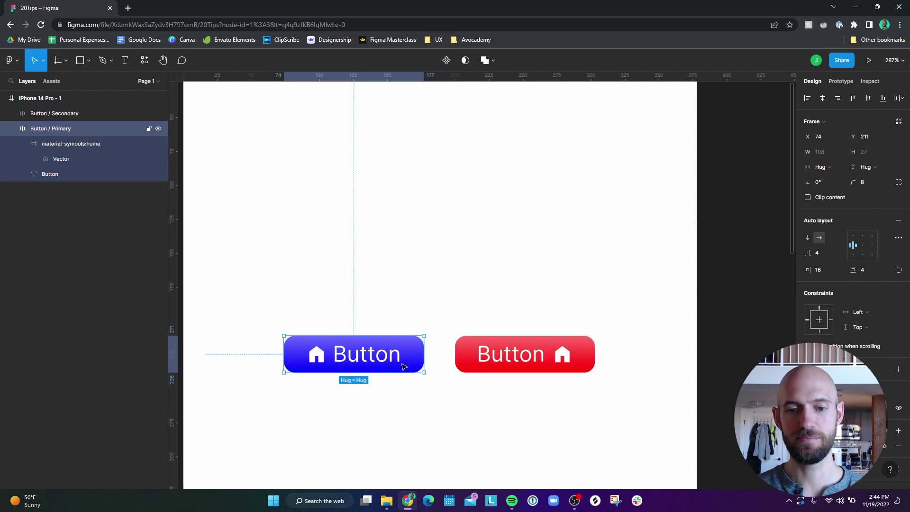
pyautogui.press('alt')
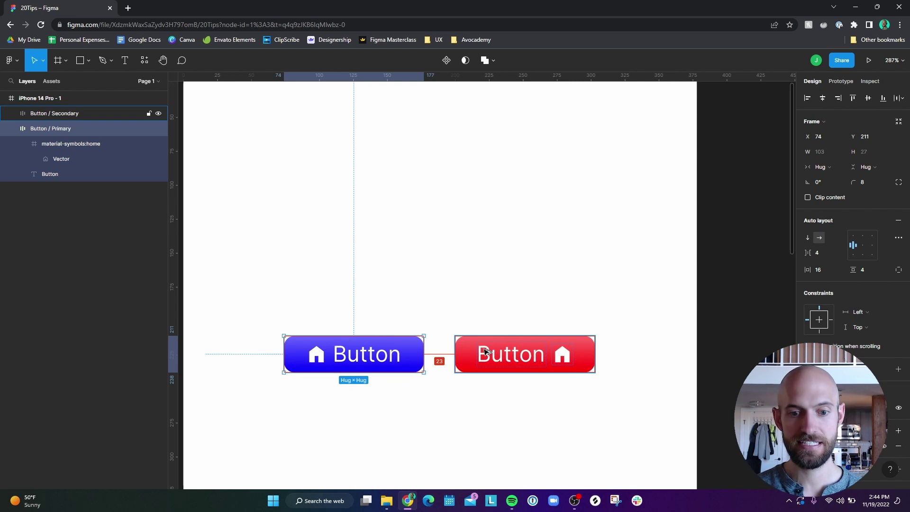
pyautogui.press('Left')
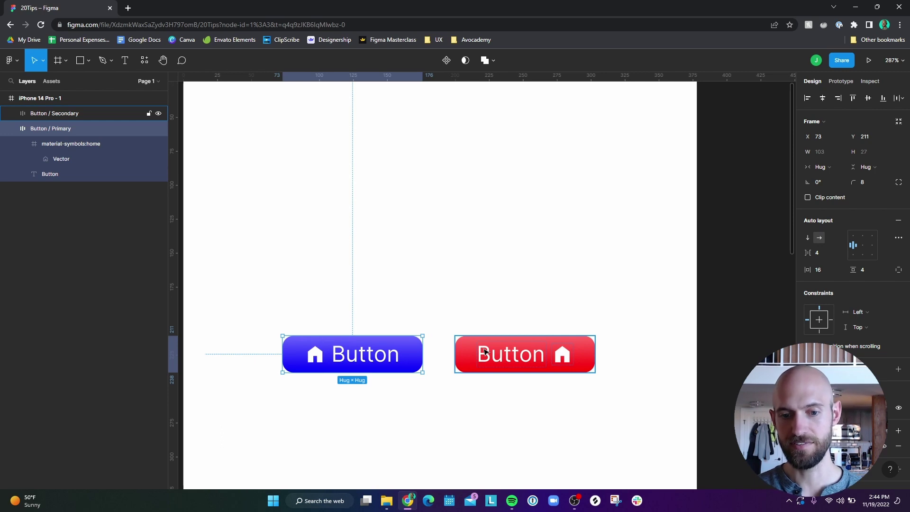
pyautogui.press('alt')
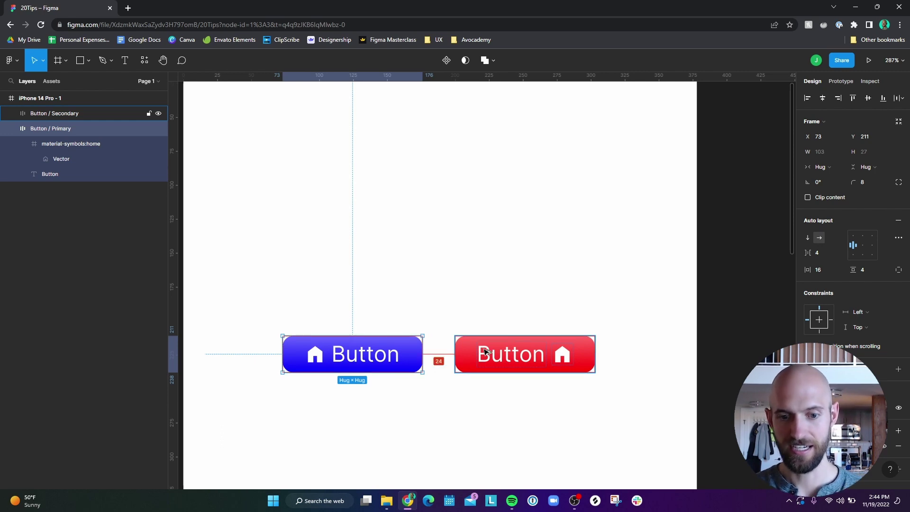
pyautogui.press('Right')
pyautogui.press('Right')
pyautogui.press('Right')
pyautogui.press('Right')
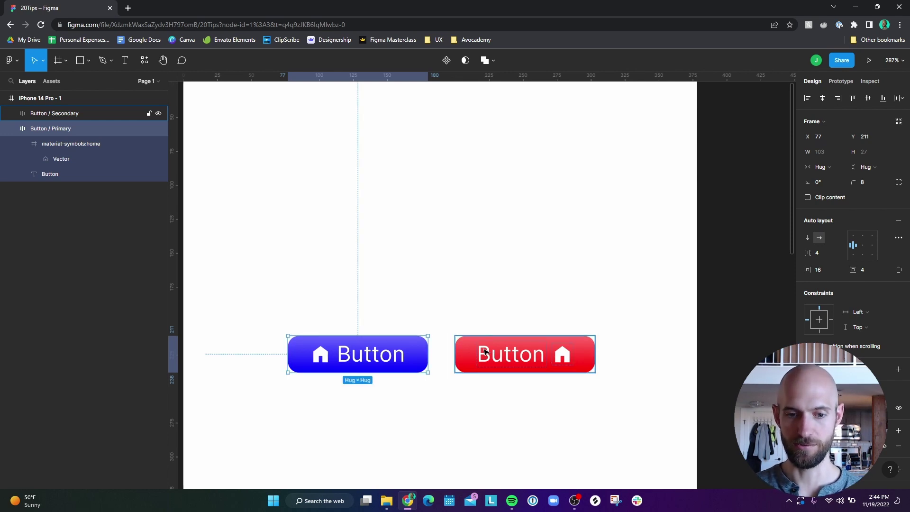
pyautogui.click(496, 261)
pyautogui.click(374, 353)
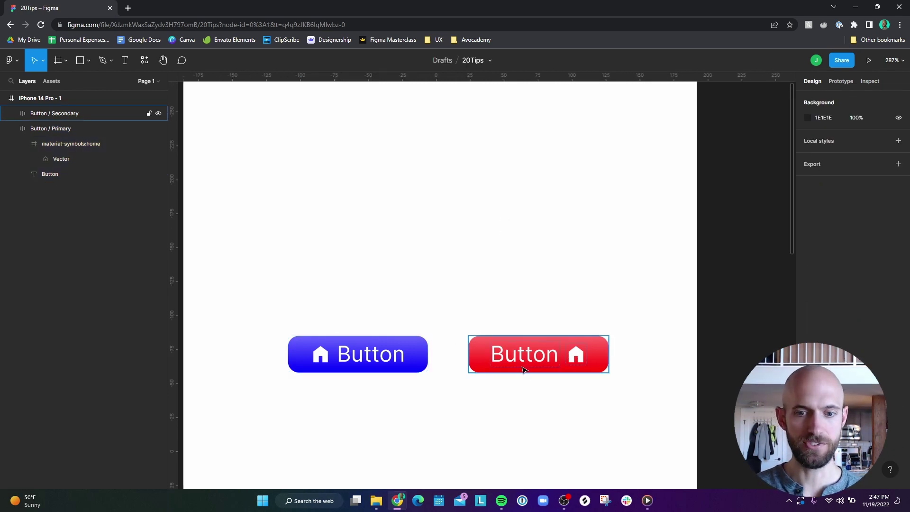
pyautogui.click(530, 360)
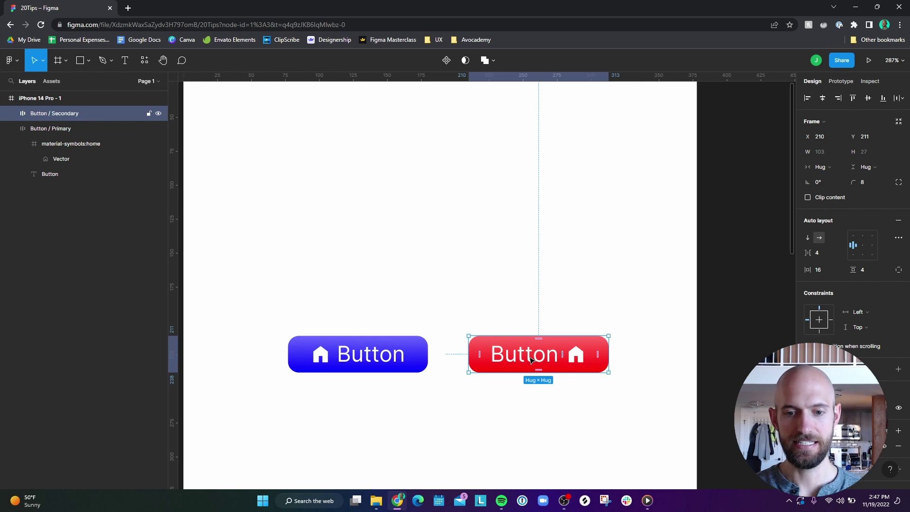
pyautogui.moveTo(531, 360); pyautogui.dragTo(531, 360)
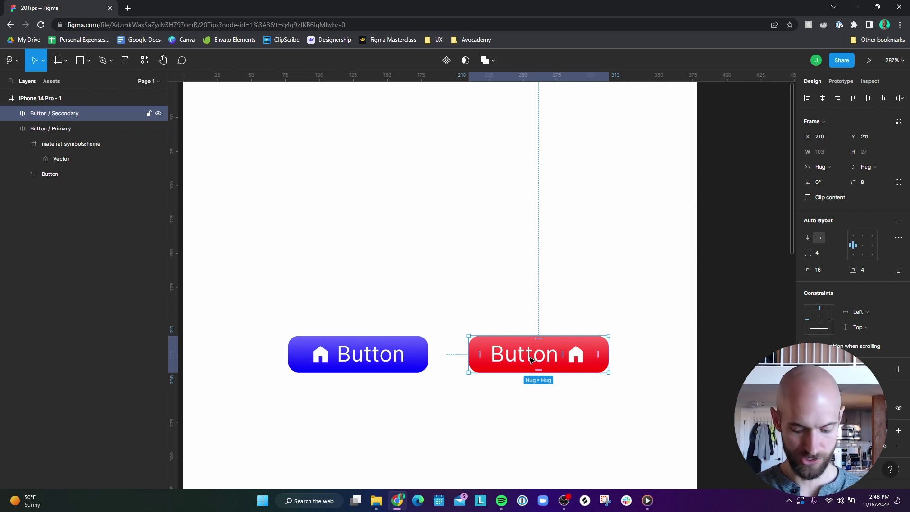
pyautogui.hotkey('shift', 'Left')
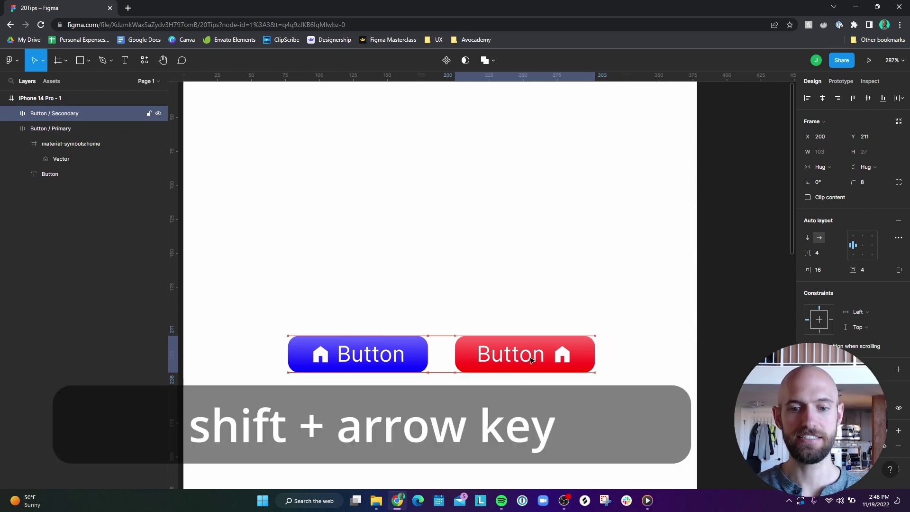
pyautogui.hotkey('shift', 'Right')
pyautogui.hotkey('shift', 'Left')
pyautogui.hotkey('shift', 'Right')
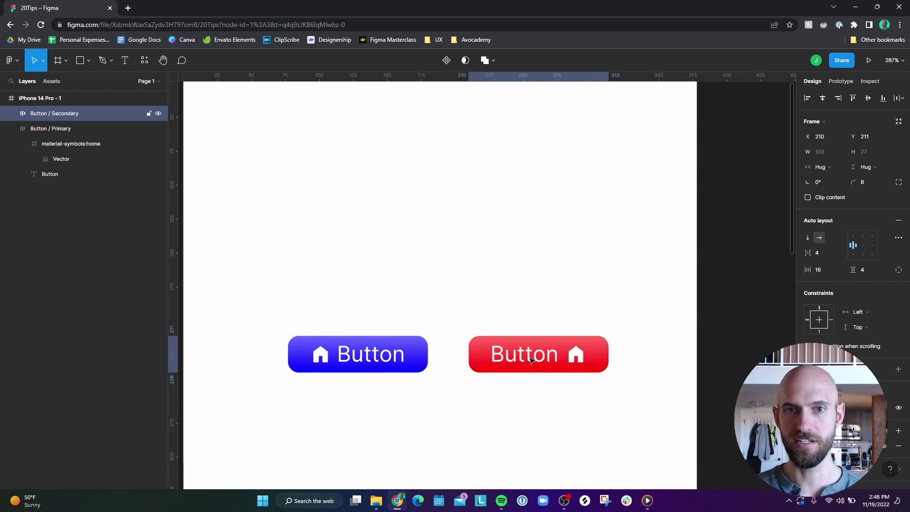
pyautogui.click(531, 360)
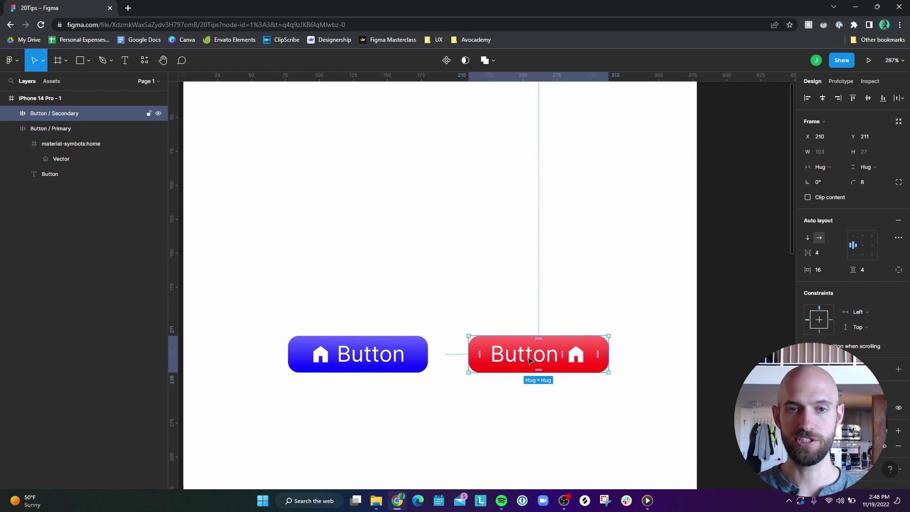
# - Set the Big nudge amount to 8 and shift the red button left toward the blue one
pyautogui.click(8, 62)
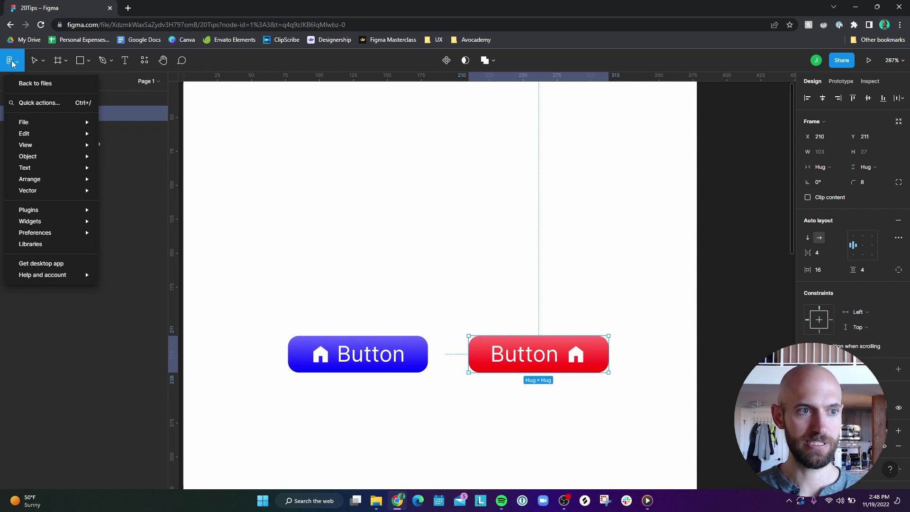
pyautogui.moveTo(38, 232)
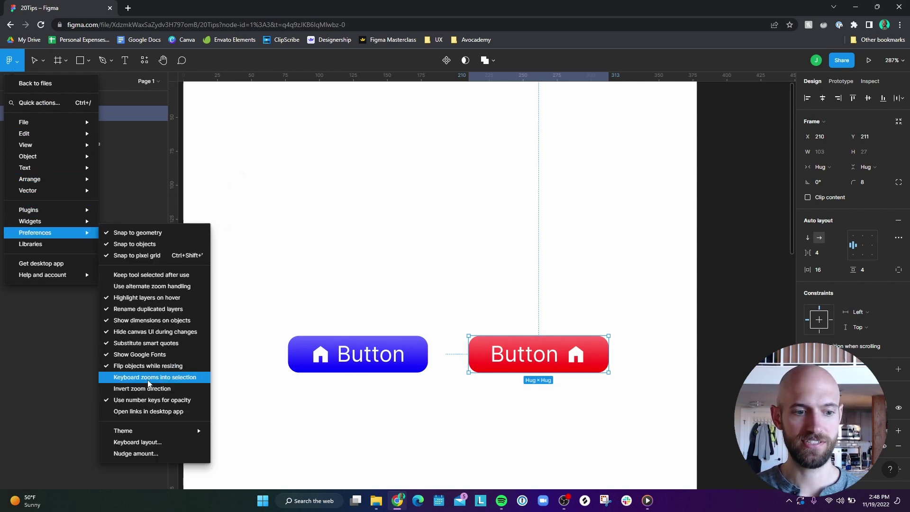
pyautogui.click(148, 454)
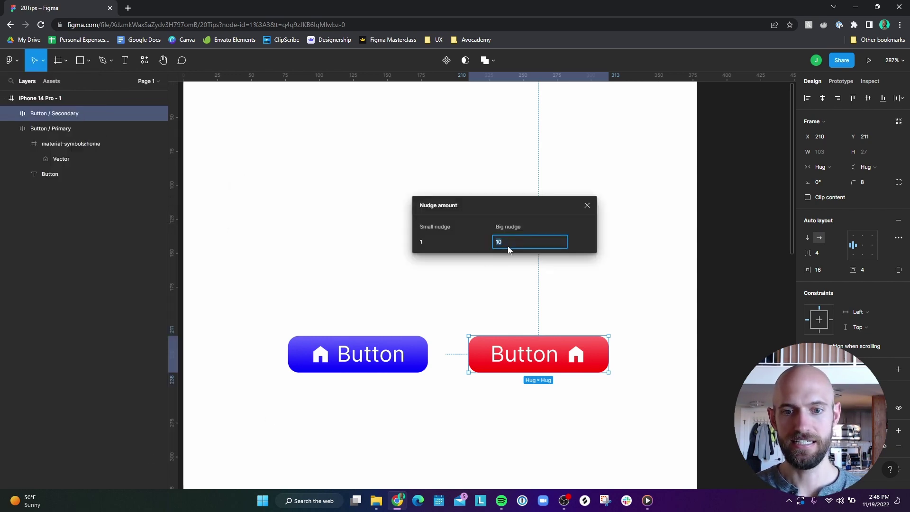
pyautogui.press('Return')
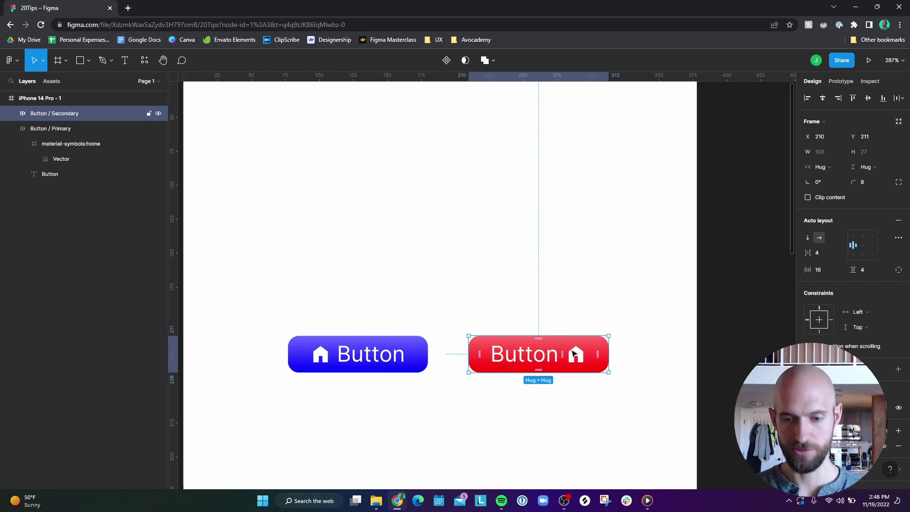
pyautogui.hotkey('shift', 'Left')
pyautogui.hotkey('shift', 'Left')
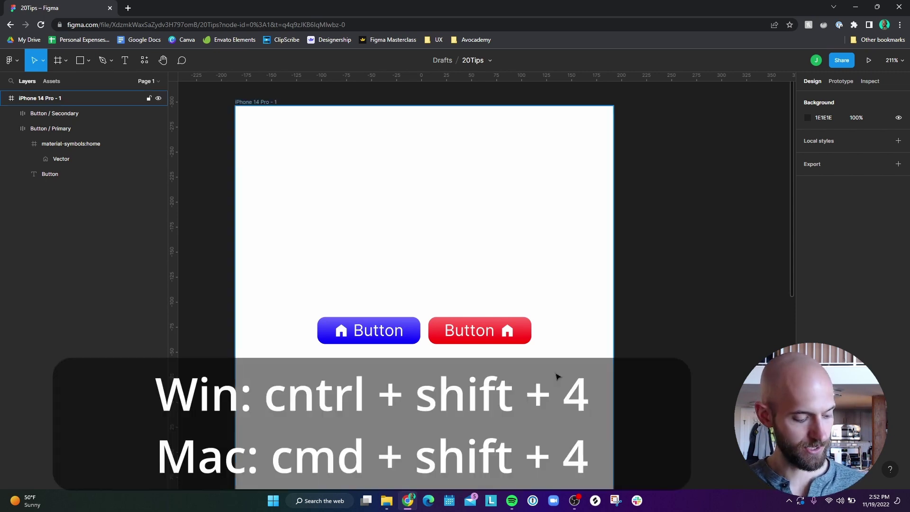
# - Show the layout grids on the iPhone frame with Ctrl+Shift+4
pyautogui.hotkey('ctrl', 'shift', '4')
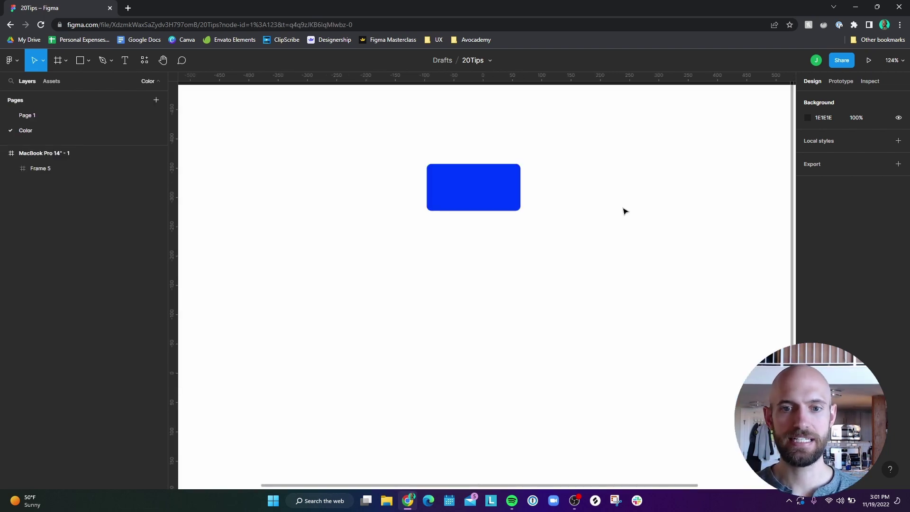
# - Select the blue rectangle Frame 5 and launch the Color Designer plugin on it
pyautogui.click(473, 195)
pyautogui.click(574, 189)
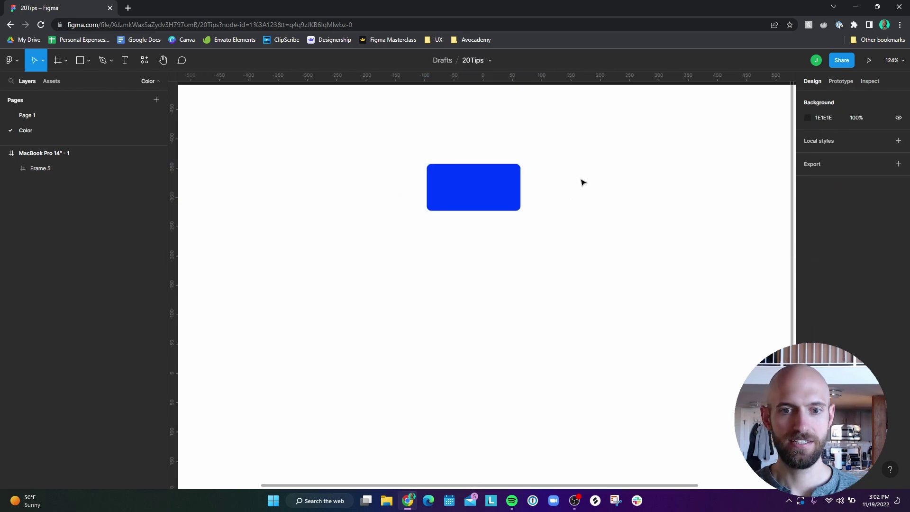
pyautogui.click(478, 190)
pyautogui.click(144, 60)
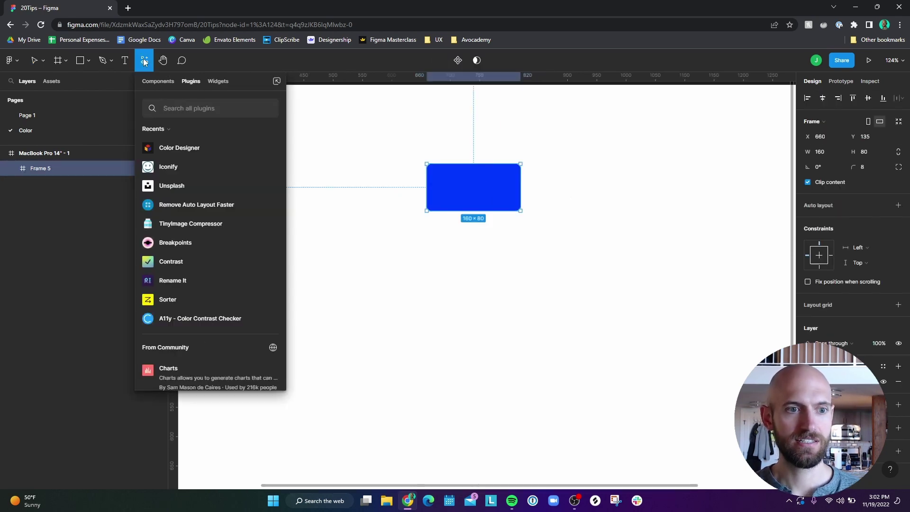
pyautogui.click(161, 148)
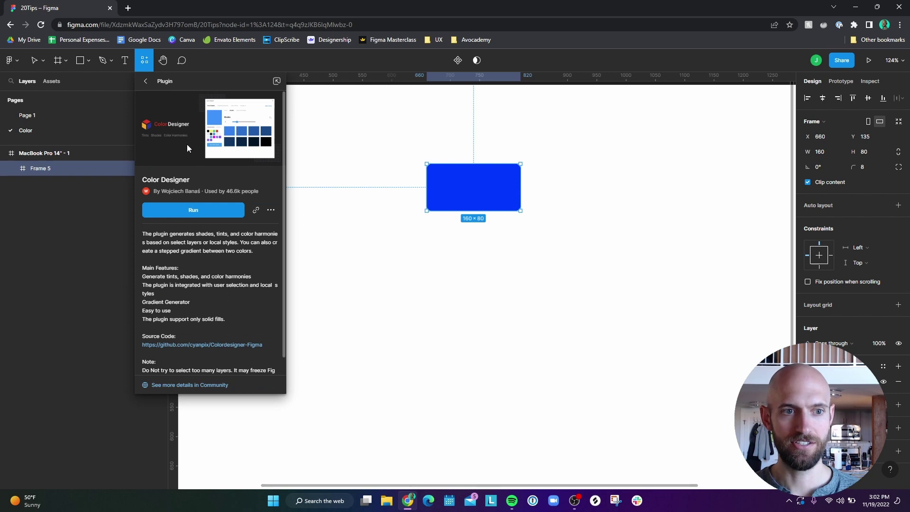
pyautogui.click(192, 211)
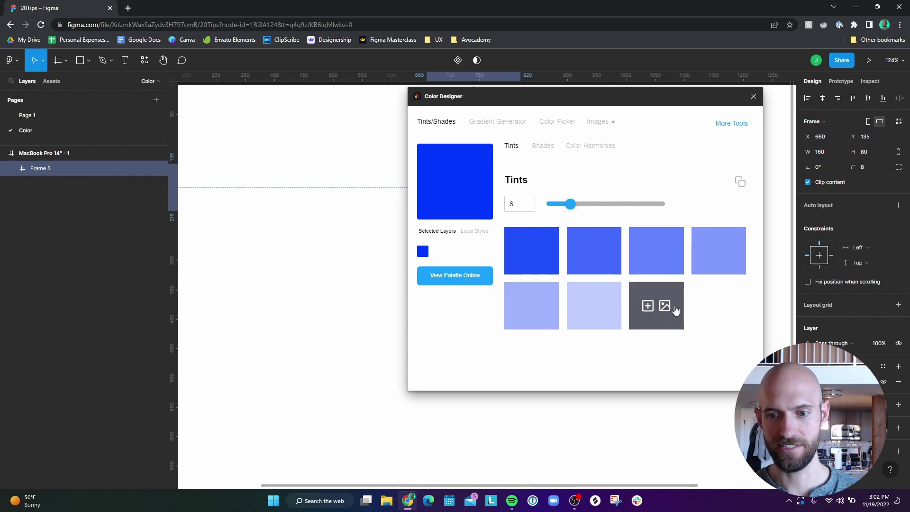
# - Copy all eight blue tint hex codes from Color Designer's Tints view, then close the plugin
pyautogui.click(544, 148)
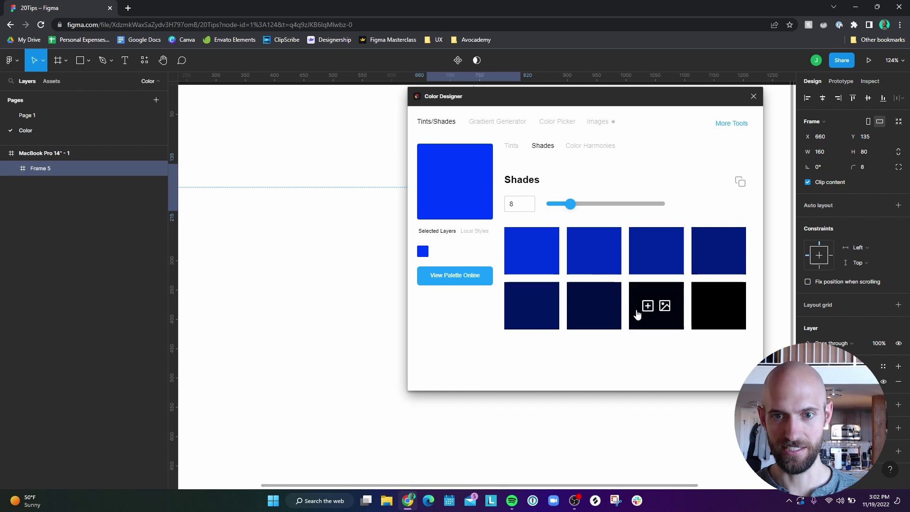
pyautogui.click(516, 148)
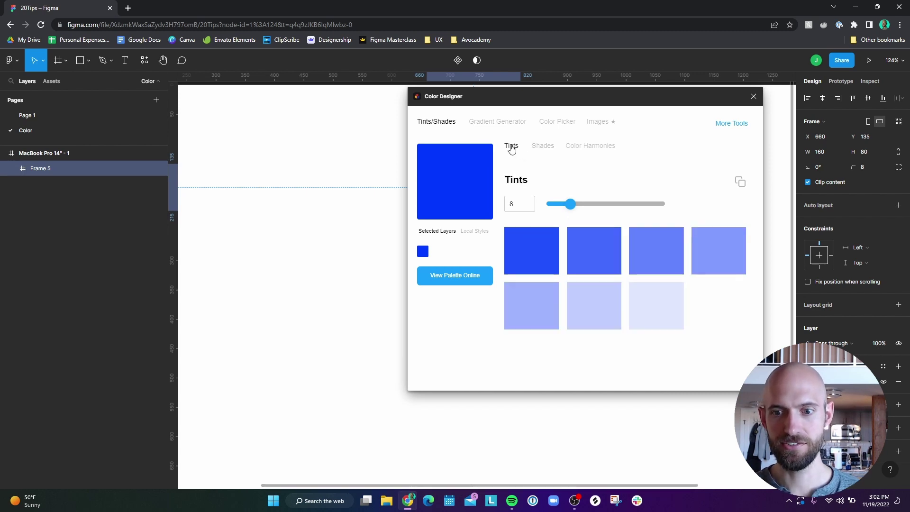
pyautogui.click(741, 184)
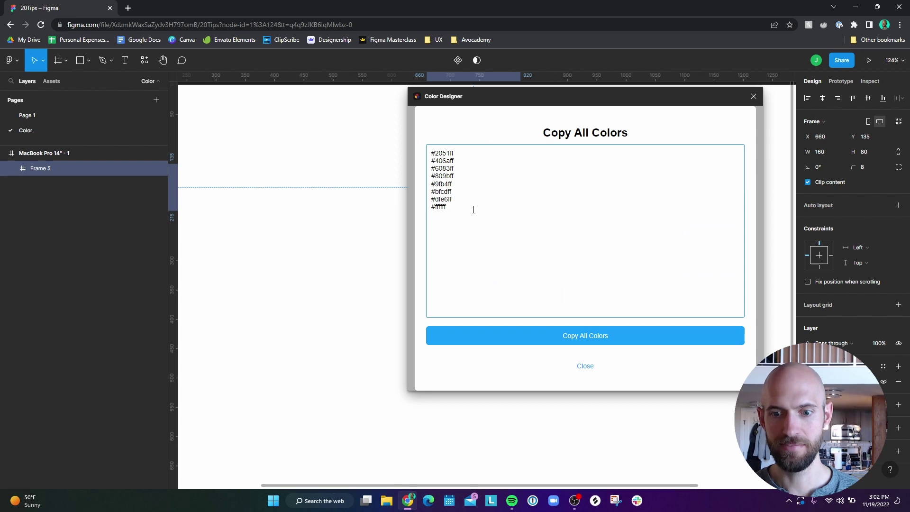
pyautogui.click(592, 337)
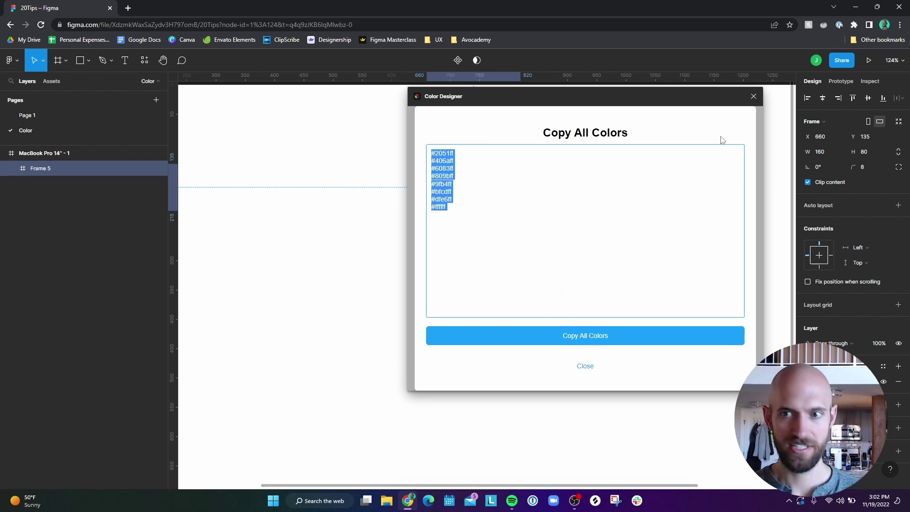
pyautogui.click(754, 96)
# - Paste the tint hex list below-right of the rectangle and place a duplicate rectangle beside it
pyautogui.click(548, 315)
pyautogui.hotkey('ctrl', 'v')
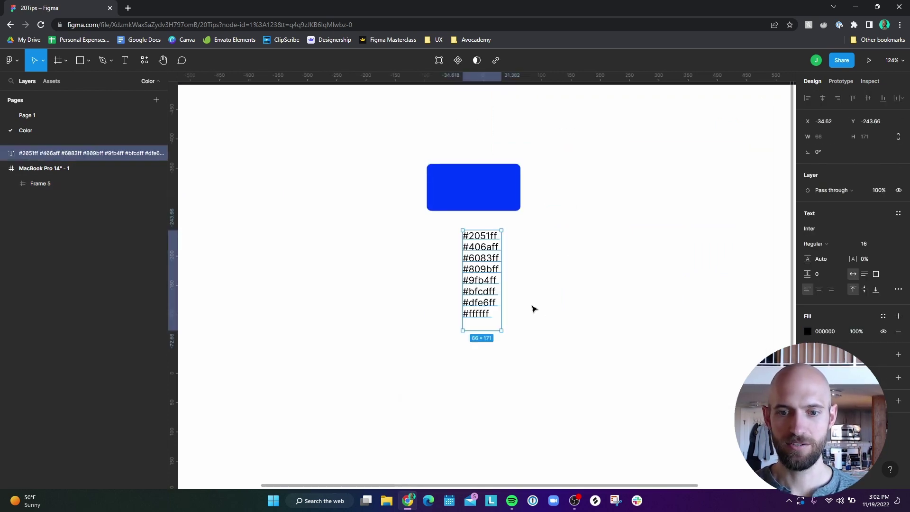
pyautogui.moveTo(488, 271); pyautogui.dragTo(572, 295)
pyautogui.click(485, 194)
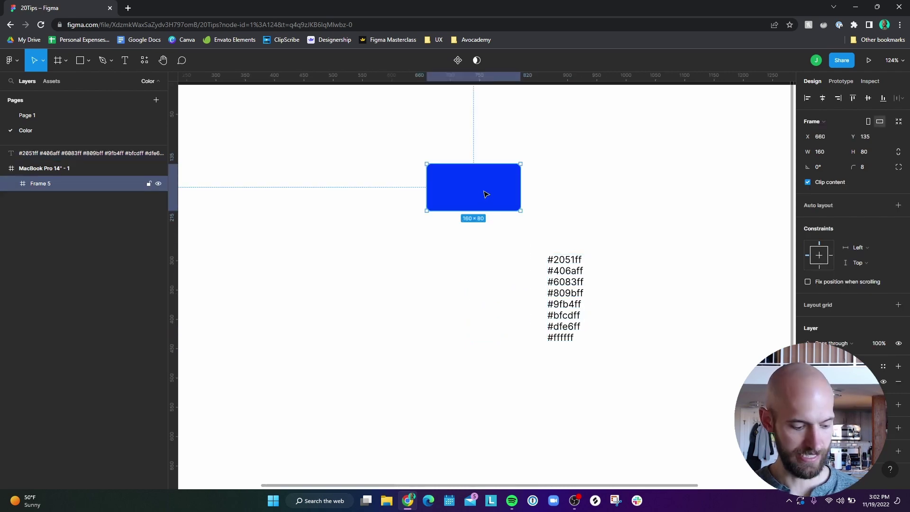
pyautogui.hotkey('ctrl', 'd')
pyautogui.moveTo(479, 198); pyautogui.dragTo(590, 201)
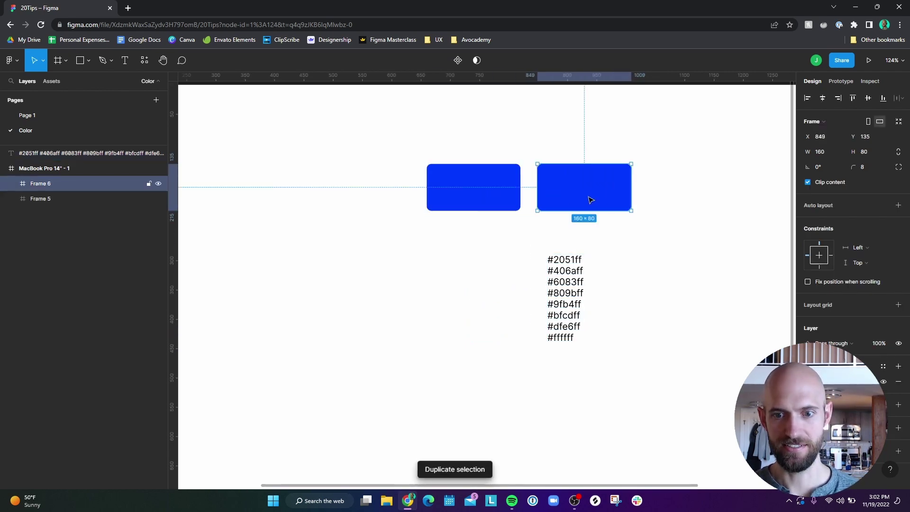
# - Fill the duplicated rectangle, Frame 6, with the #6083ff tint copied from the hex list
pyautogui.doubleClick(571, 283)
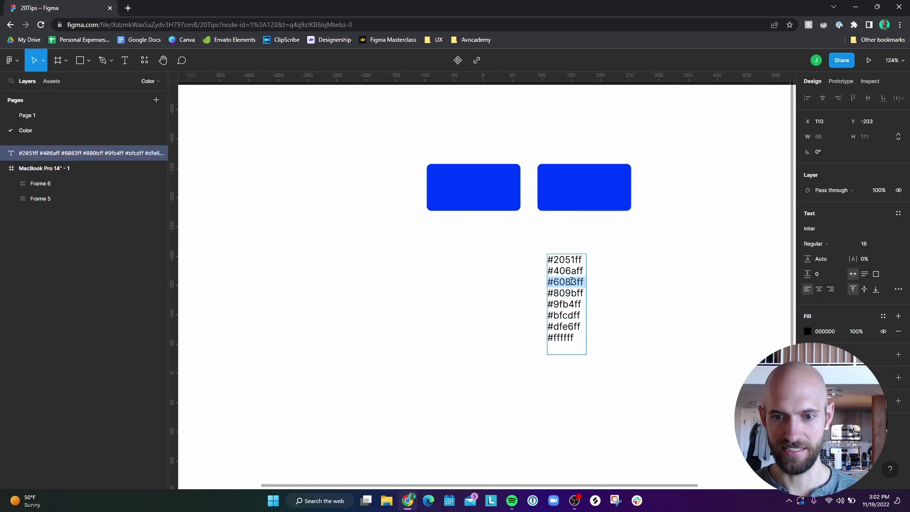
pyautogui.press('Escape')
pyautogui.click(587, 193)
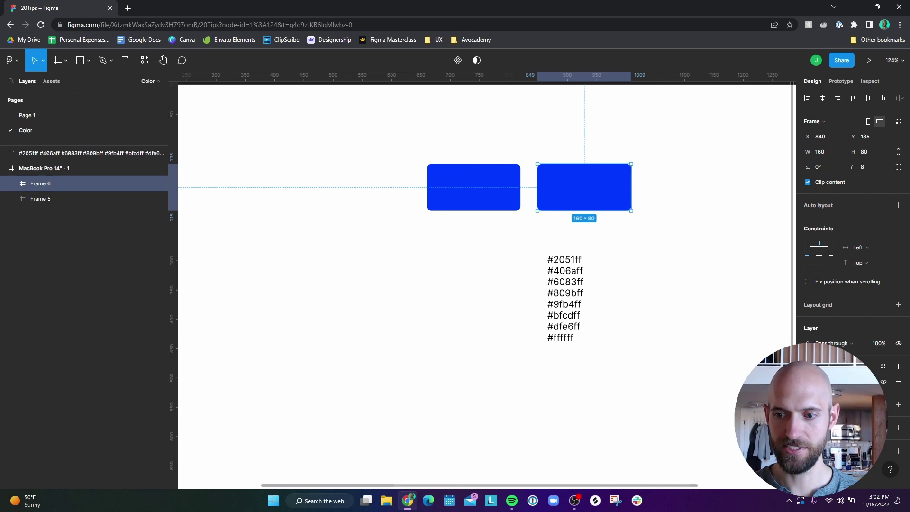
pyautogui.hotkey('ctrl', 'v')
pyautogui.click(714, 329)
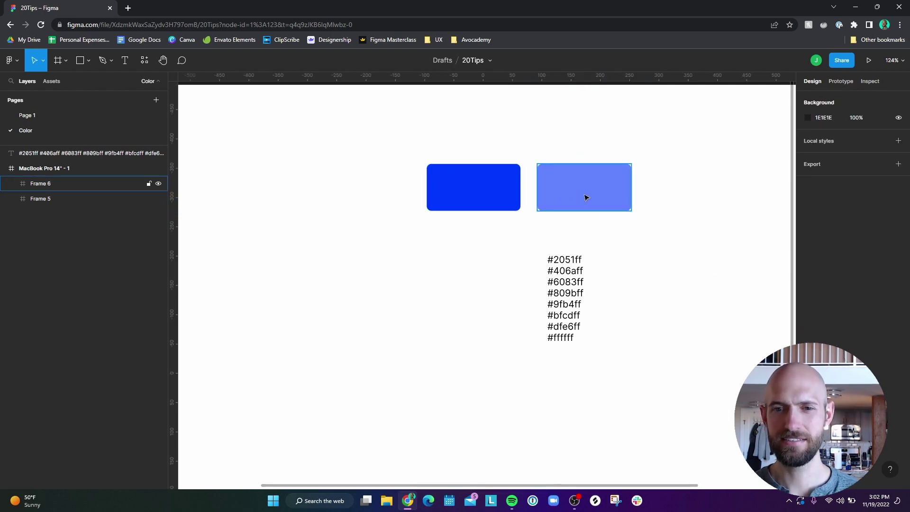
pyautogui.click(514, 197)
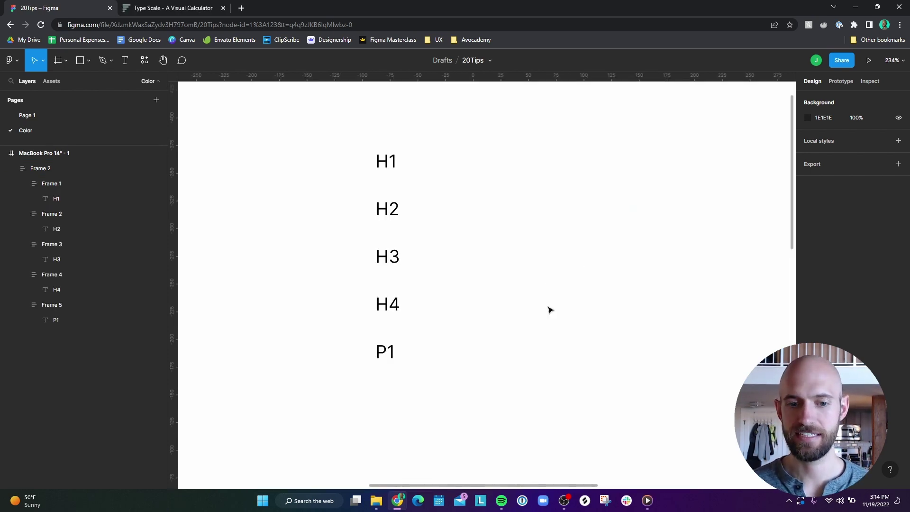
# - Confirm the P1 text layer's font size is 16, then go to the Type Scale calculator
pyautogui.click(385, 358)
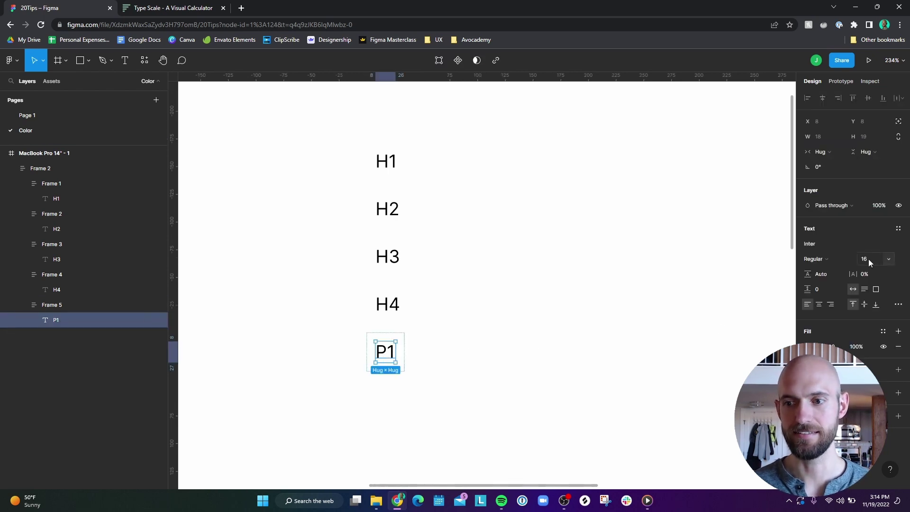
pyautogui.click(511, 304)
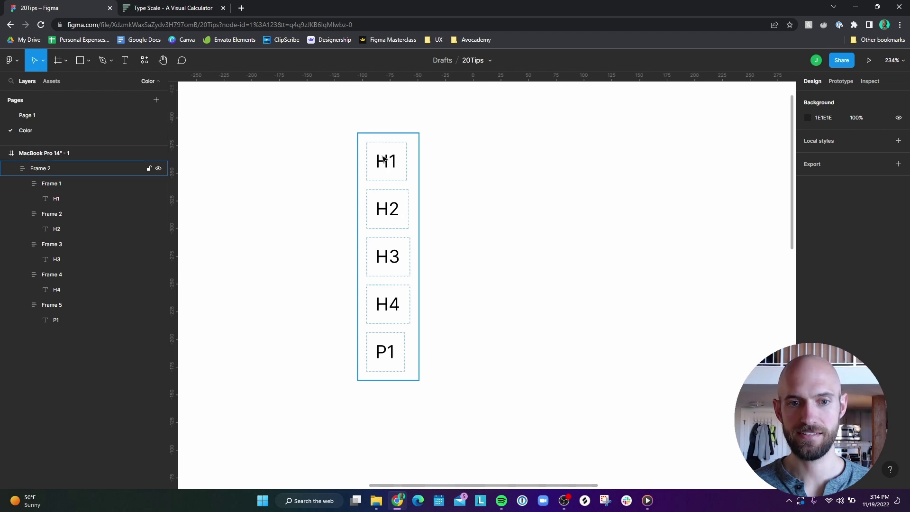
pyautogui.click(178, 13)
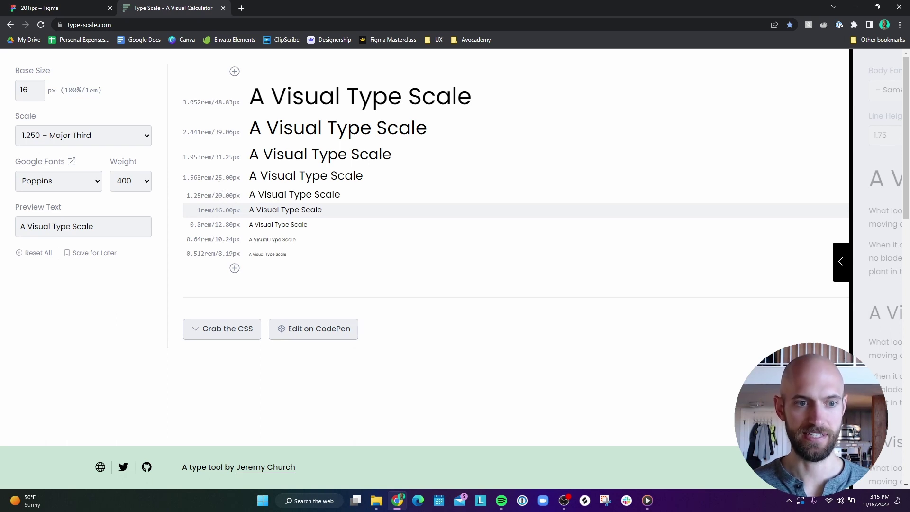
# - Set the H4 heading's font size to 20 px, checking it against the 1.250 Major Third scale
pyautogui.click(66, 8)
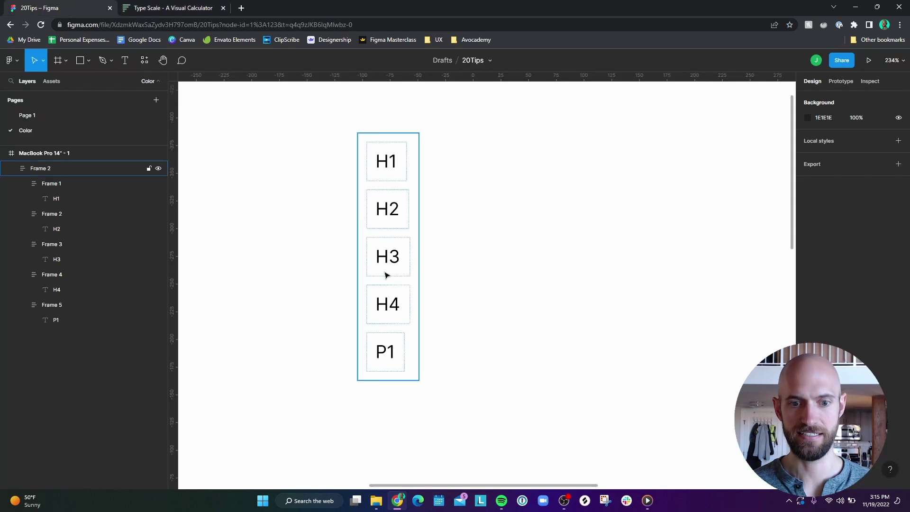
pyautogui.doubleClick(386, 303)
pyautogui.click(864, 260)
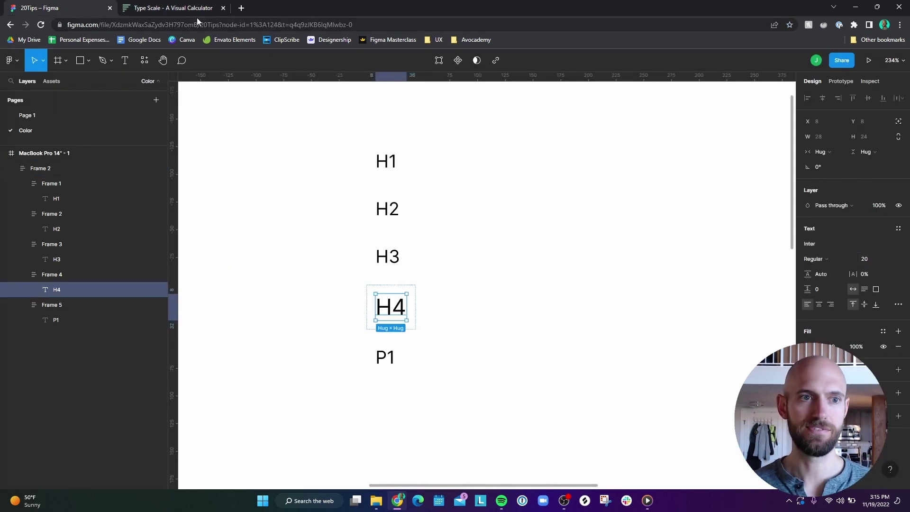
pyautogui.click(180, 7)
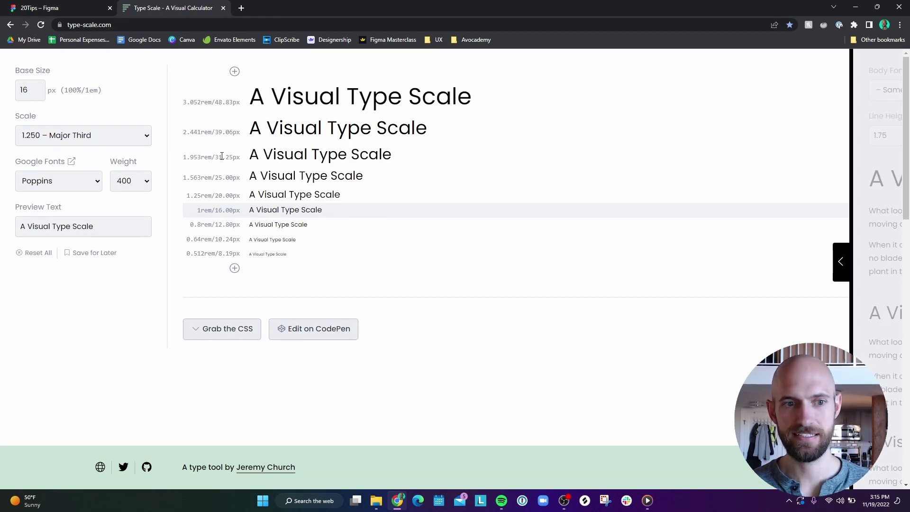
pyautogui.moveTo(219, 157); pyautogui.dragTo(232, 157)
pyautogui.click(230, 156)
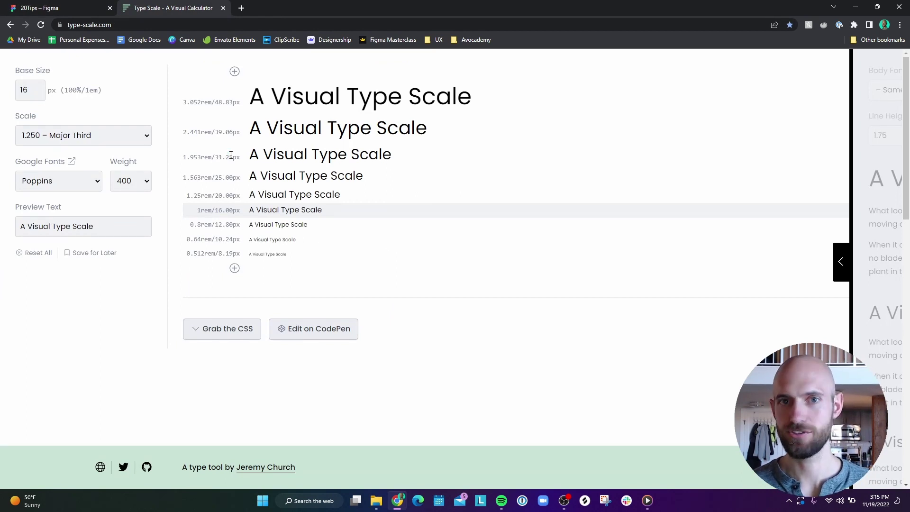
pyautogui.click(67, 8)
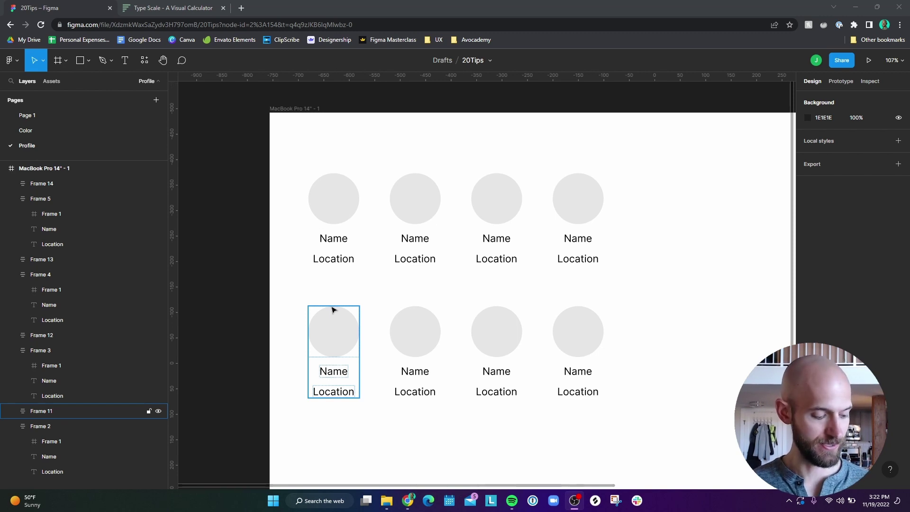
# - Select all eight profile circles, four in the top row and four in the bottom row
pyautogui.keyDown('ctrl'); pyautogui.keyDown('shift'); pyautogui.click(339, 201); pyautogui.keyUp('shift'); pyautogui.keyUp('ctrl')
pyautogui.keyDown('ctrl'); pyautogui.keyDown('shift'); pyautogui.click(403, 198); pyautogui.keyUp('shift'); pyautogui.keyUp('ctrl')
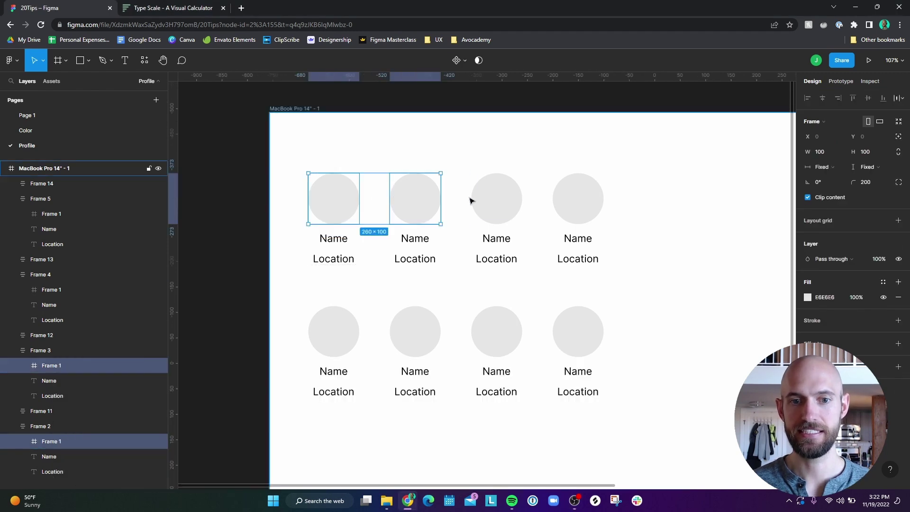
pyautogui.keyDown('ctrl'); pyautogui.keyDown('shift'); pyautogui.click(474, 199); pyautogui.keyUp('shift'); pyautogui.keyUp('ctrl')
pyautogui.keyDown('ctrl'); pyautogui.keyDown('shift'); pyautogui.click(568, 209); pyautogui.keyUp('shift'); pyautogui.keyUp('ctrl')
pyautogui.keyDown('ctrl'); pyautogui.keyDown('shift'); pyautogui.click(586, 325); pyautogui.keyUp('shift'); pyautogui.keyUp('ctrl')
pyautogui.keyDown('ctrl'); pyautogui.keyDown('shift'); pyautogui.click(497, 329); pyautogui.keyUp('shift'); pyautogui.keyUp('ctrl')
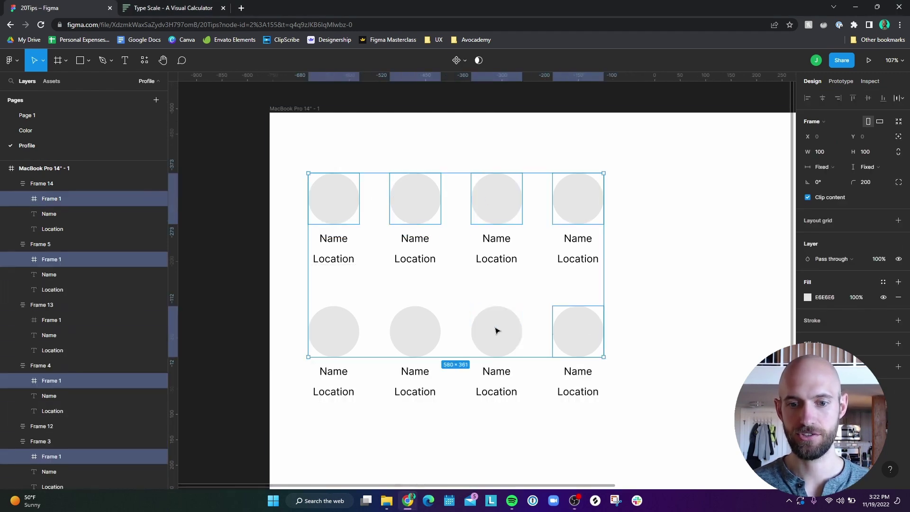
pyautogui.keyDown('ctrl'); pyautogui.keyDown('shift'); pyautogui.click(424, 329); pyautogui.keyUp('shift'); pyautogui.keyUp('ctrl')
pyautogui.keyDown('ctrl'); pyautogui.keyDown('shift'); pyautogui.click(334, 333); pyautogui.keyUp('shift'); pyautogui.keyUp('ctrl')
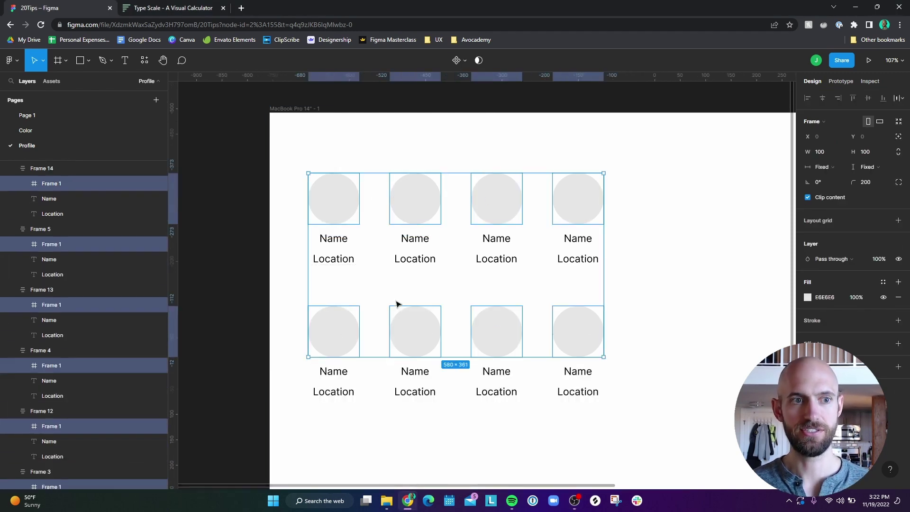
# - Fill the selected circles with random portraits using the Unsplash plugin's portrait preset
pyautogui.click(144, 61)
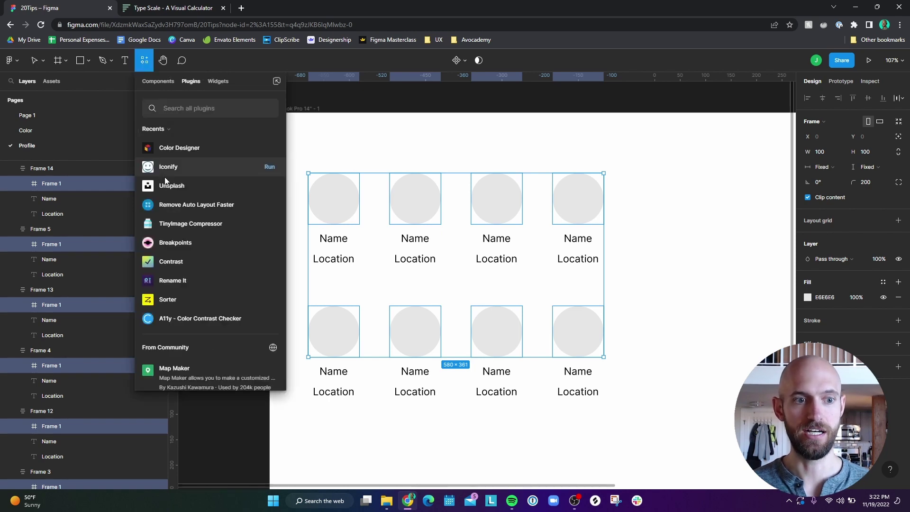
pyautogui.click(265, 187)
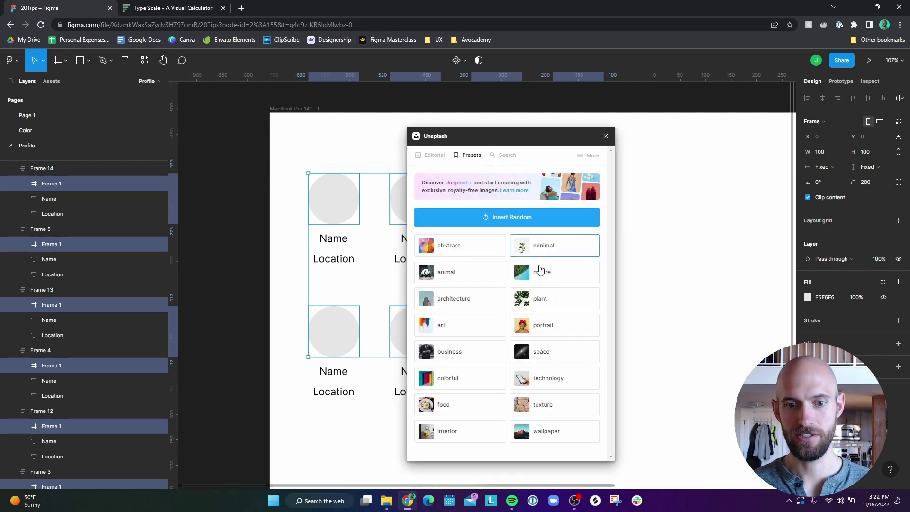
pyautogui.click(547, 329)
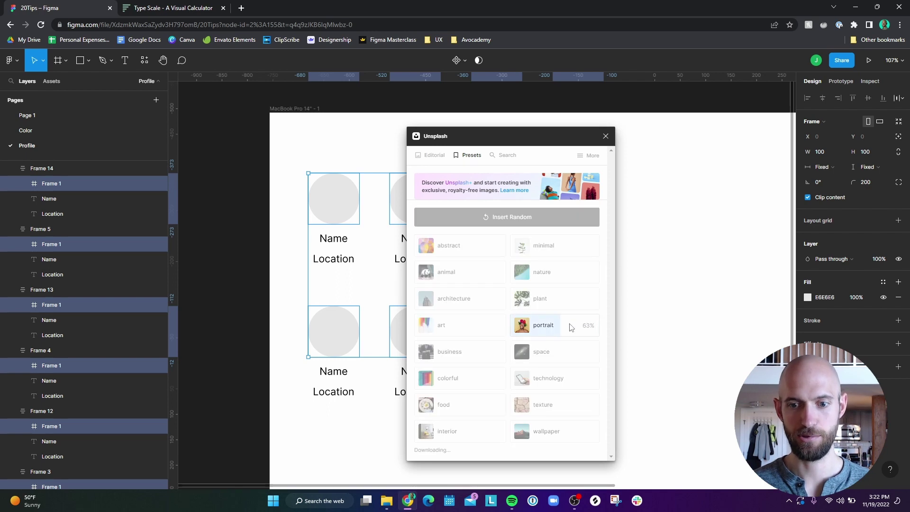
pyautogui.click(606, 136)
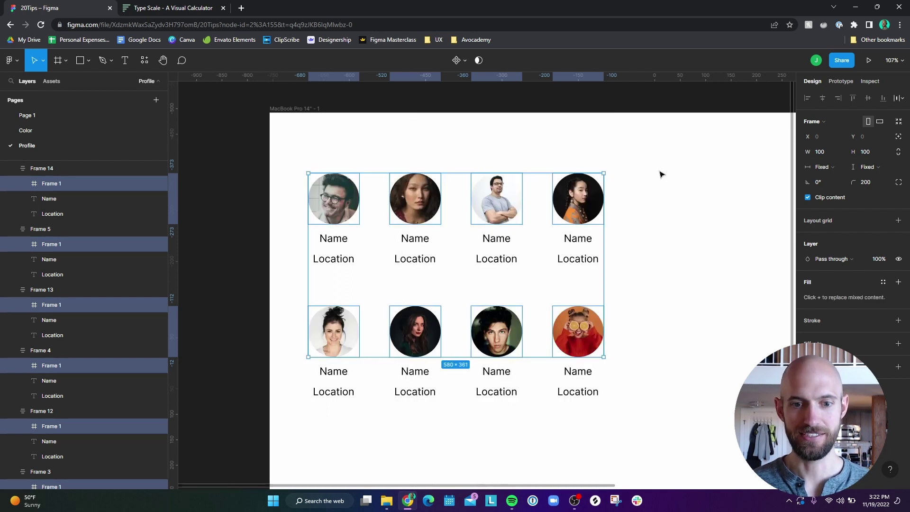
pyautogui.click(696, 202)
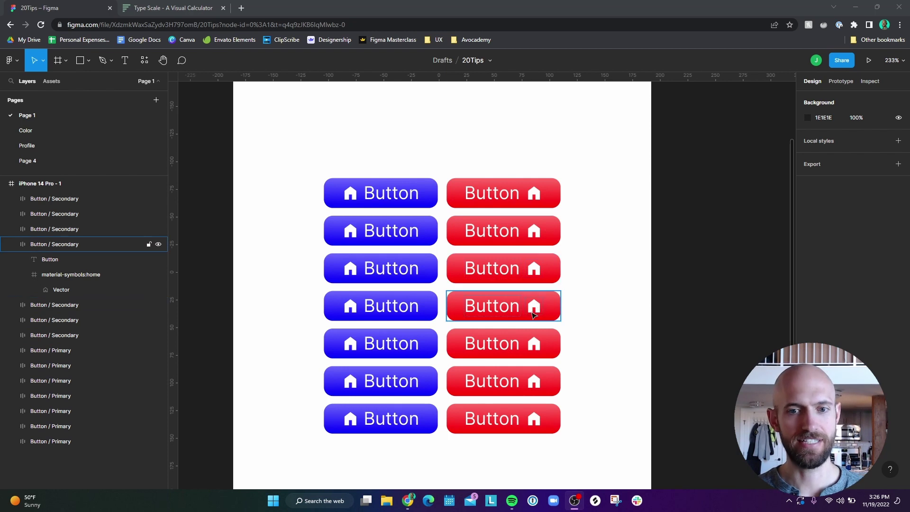
# - Try moving the red buttons' home icons left of the label, then undo the change
pyautogui.click(534, 192)
pyautogui.click(544, 420)
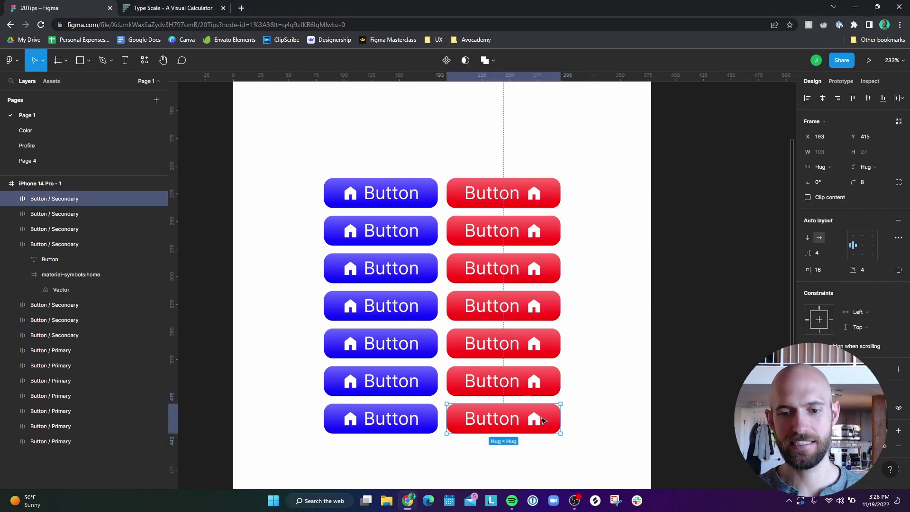
pyautogui.click(538, 382)
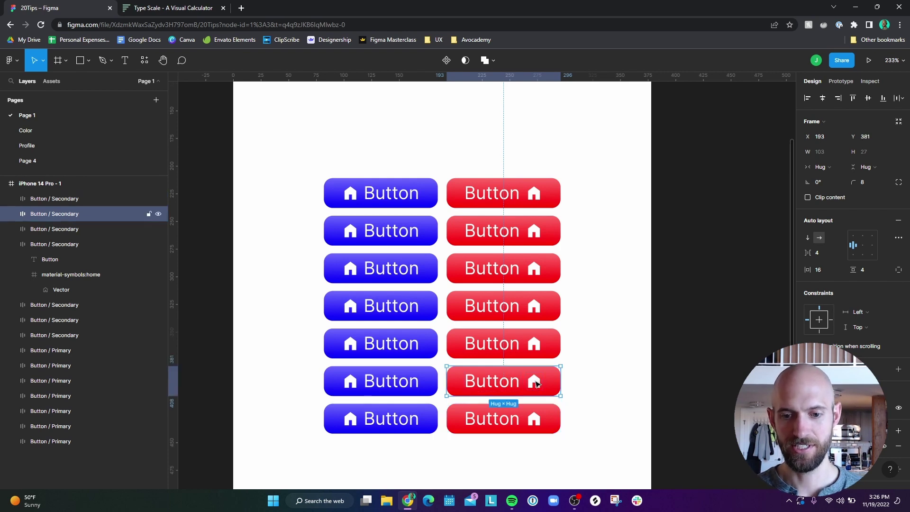
pyautogui.click(537, 383)
pyautogui.press('Left')
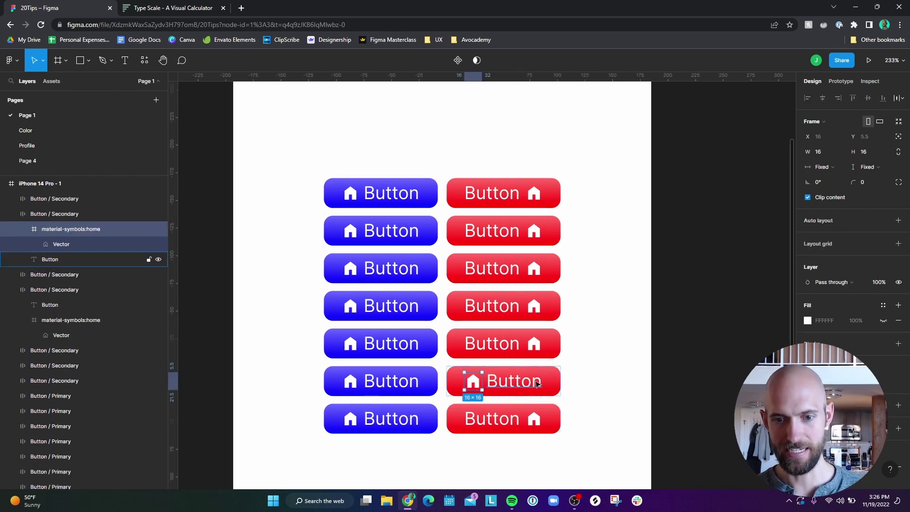
pyautogui.click(535, 346)
pyautogui.click(534, 346)
pyautogui.press('Left')
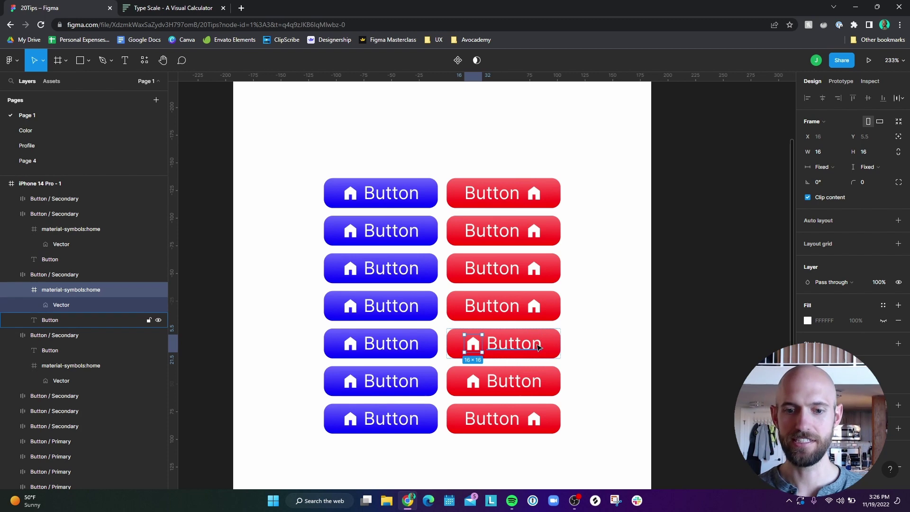
pyautogui.hotkey('ctrl', 'z')
pyautogui.hotkey('ctrl', 'z')
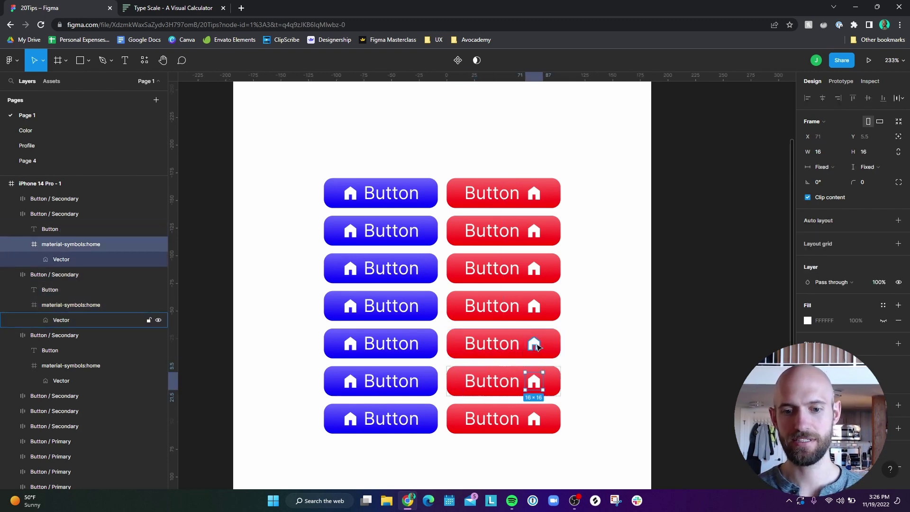
pyautogui.click(606, 337)
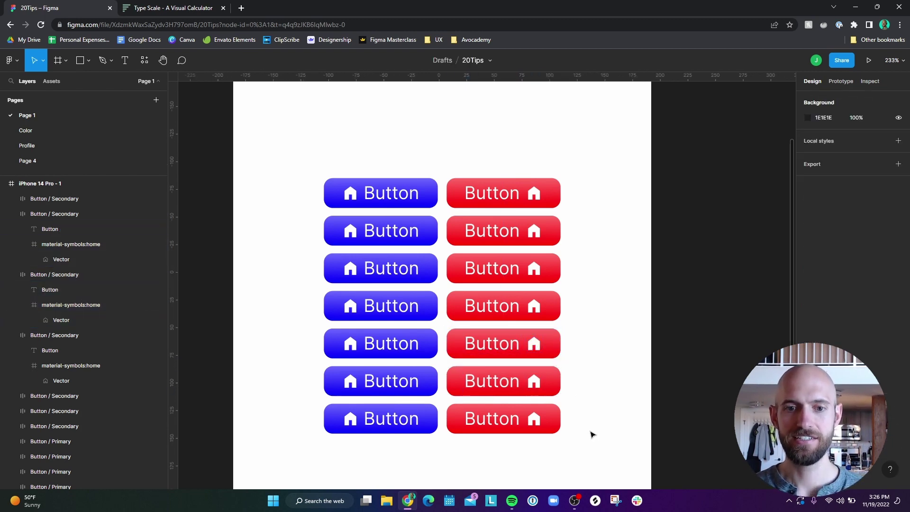
# - Delete the six lower button rows and select the remaining blue and red buttons
pyautogui.moveTo(602, 443); pyautogui.dragTo(317, 214)
pyautogui.press('Delete')
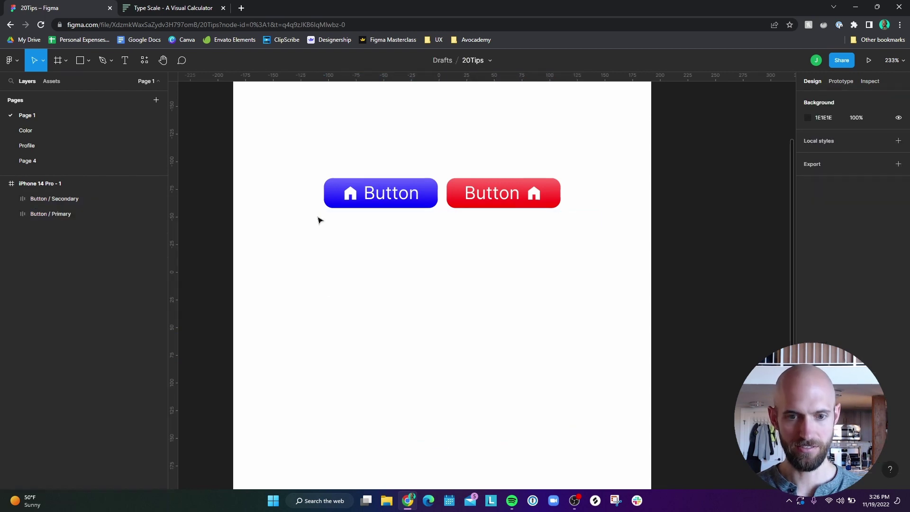
pyautogui.scroll(2, 318, 285)
pyautogui.moveTo(587, 351); pyautogui.dragTo(322, 273)
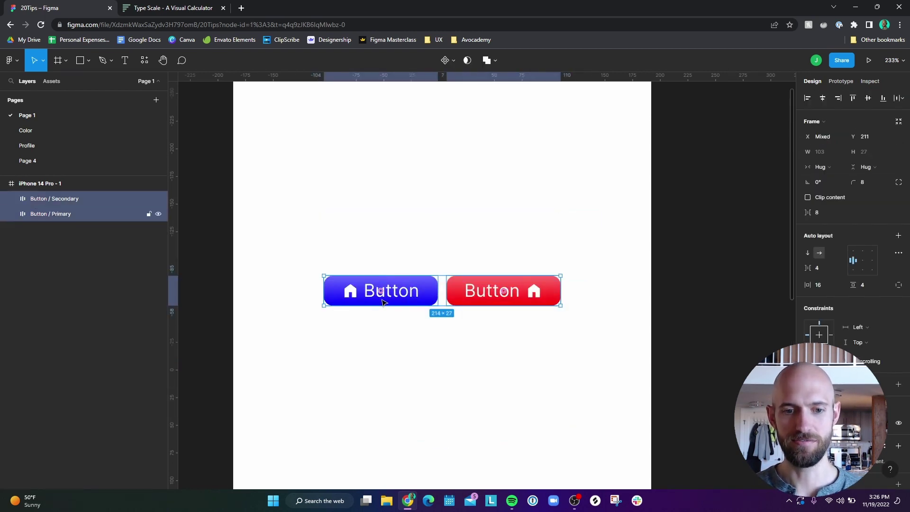
pyautogui.scroll(-3, 388, 284)
pyautogui.scroll(1, 398, 293)
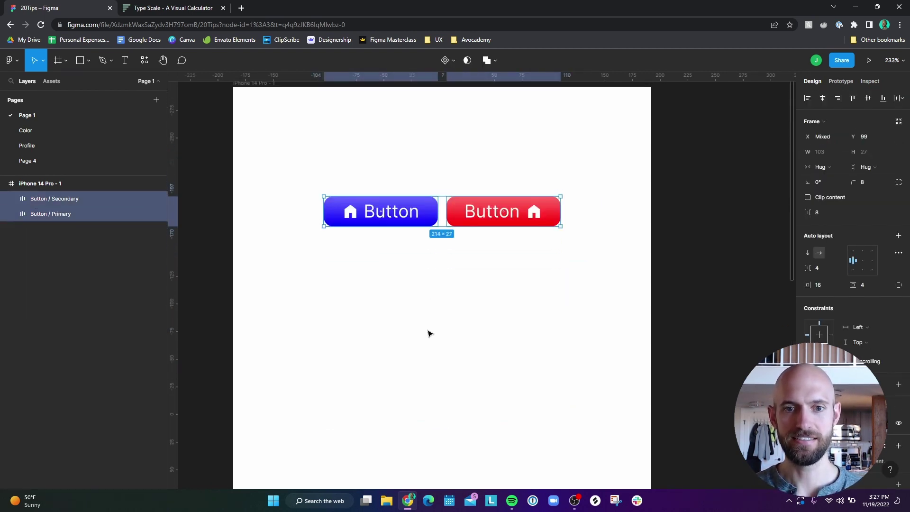
# - Combine the blue and red buttons into a component set named Button3
pyautogui.click(454, 62)
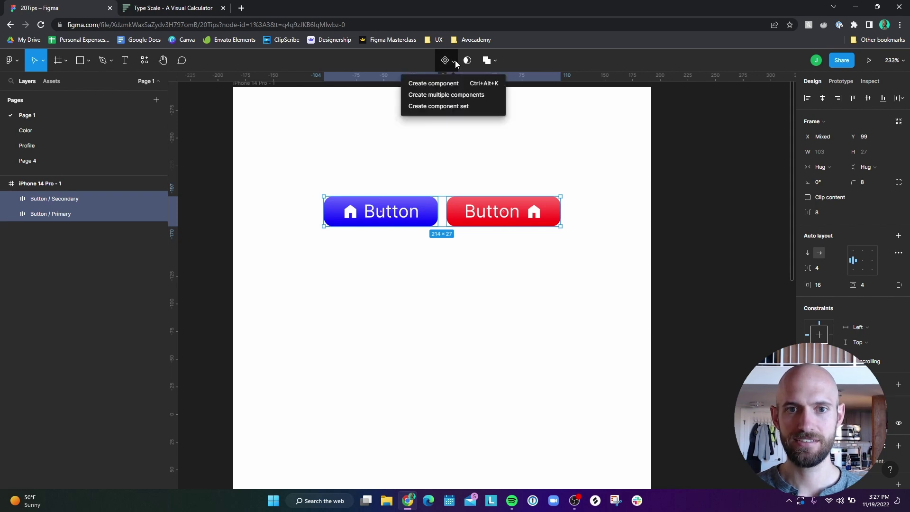
pyautogui.click(441, 108)
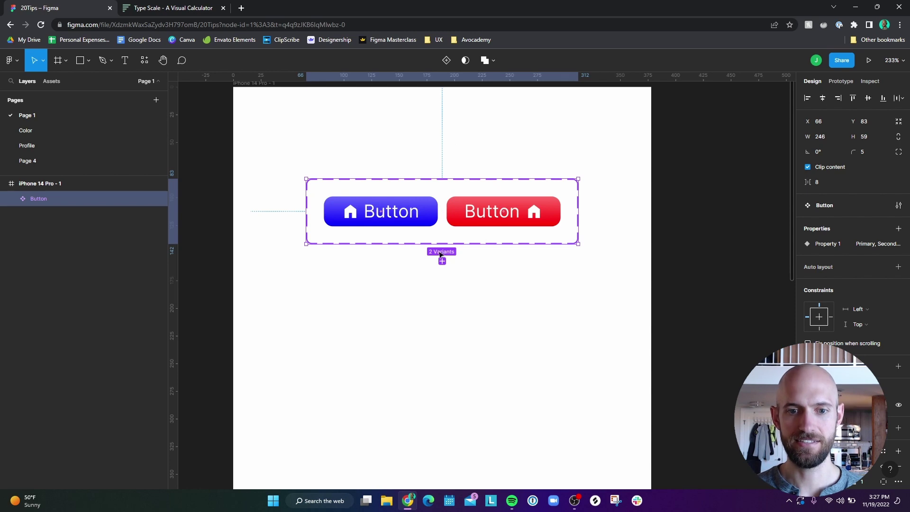
pyautogui.doubleClick(38, 198)
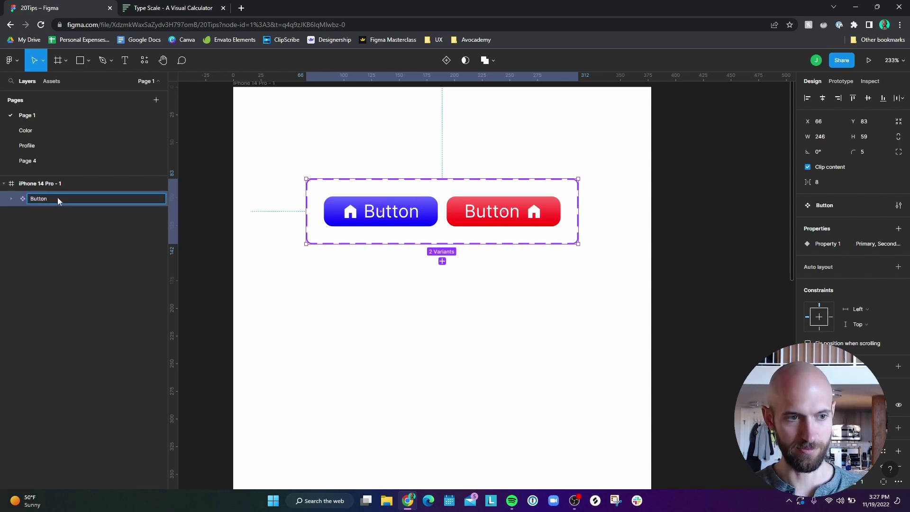
pyautogui.write('3')
pyautogui.press('Return')
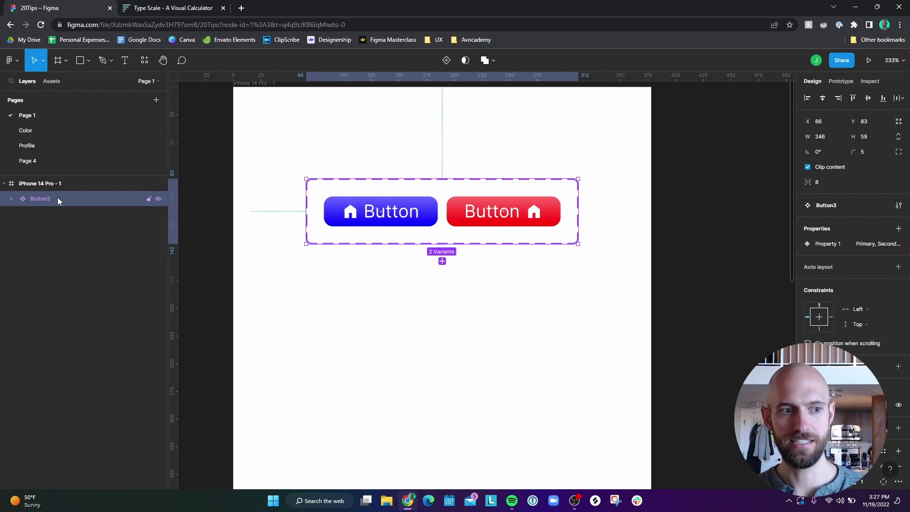
# - Rename the Button3 set's Property 1 variant property to State
pyautogui.click(541, 283)
pyautogui.click(499, 242)
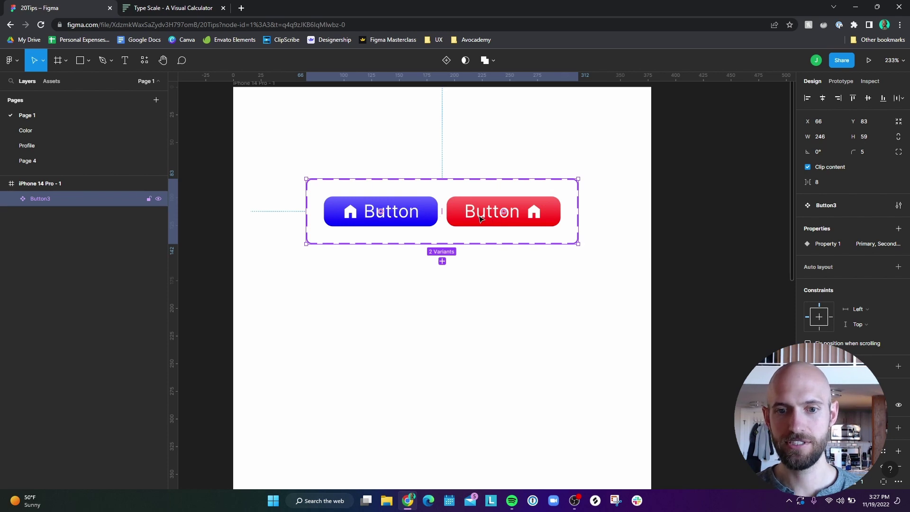
pyautogui.doubleClick(829, 245)
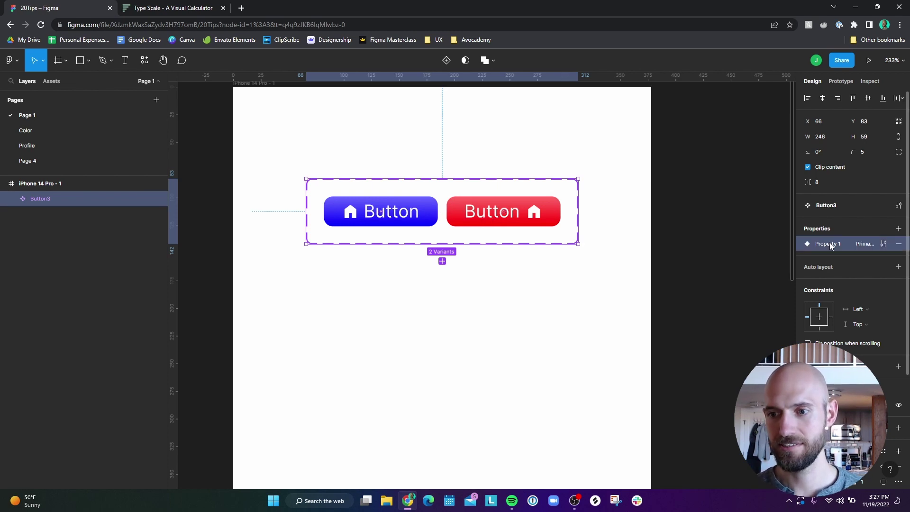
pyautogui.write('Stat')
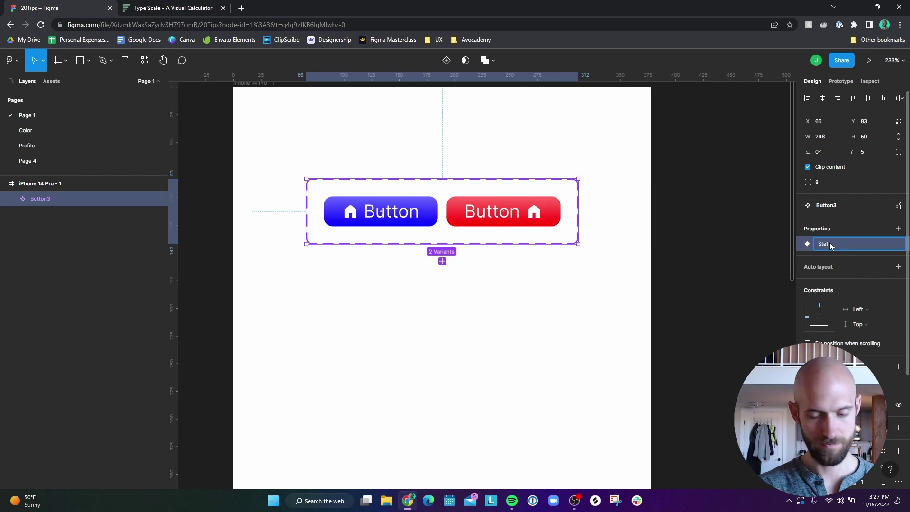
pyautogui.write('e')
pyautogui.press('Return')
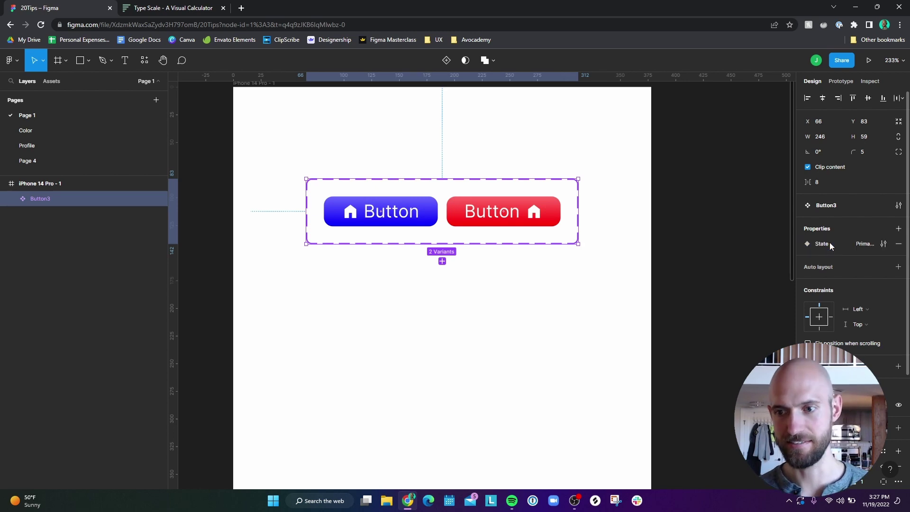
pyautogui.click(550, 298)
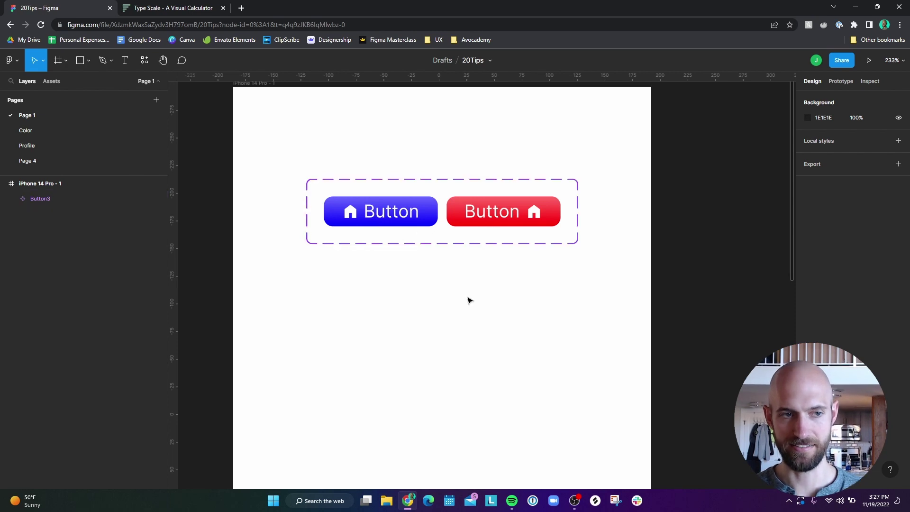
# - Place a Button3 instance from Assets below the set and duplicate it into a column
pyautogui.click(55, 81)
pyautogui.write('button')
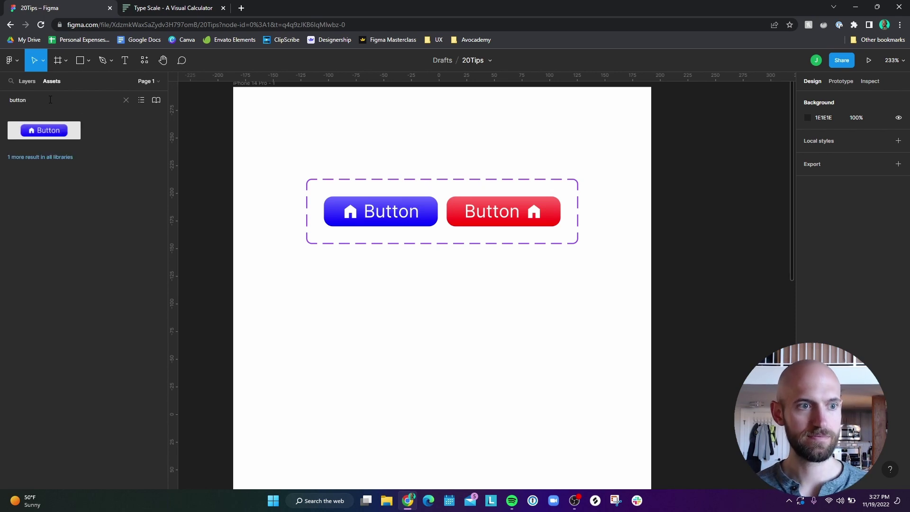
pyautogui.moveTo(44, 131); pyautogui.dragTo(518, 282)
pyautogui.hotkey('ctrl', 'd')
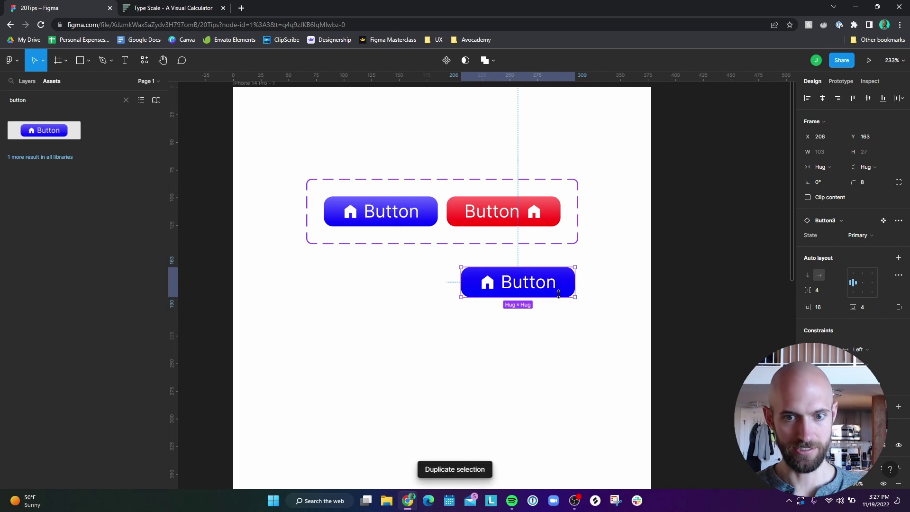
pyautogui.moveTo(557, 293); pyautogui.dragTo(558, 329)
pyautogui.hotkey('ctrl', 'd')
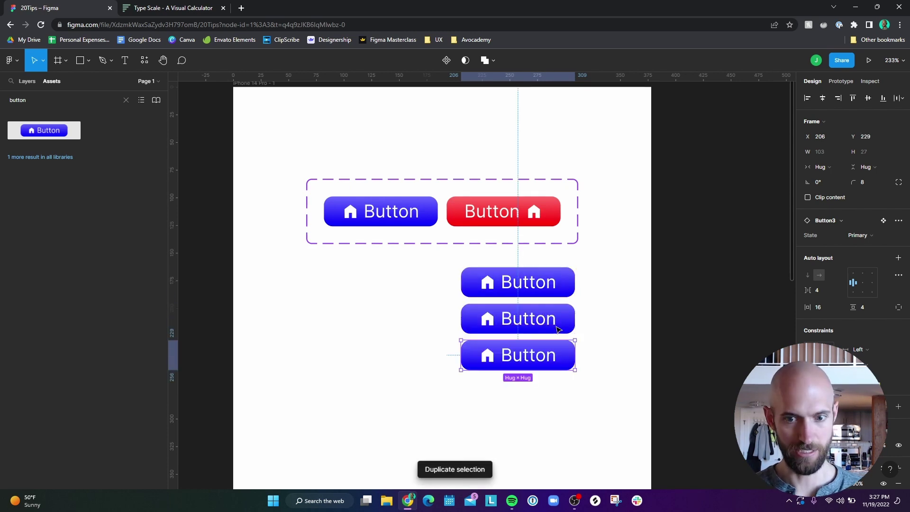
pyautogui.hotkey('ctrl', 'd')
pyautogui.hotkey('ctrl', 'd')
pyautogui.hotkey('ctrl', 'd')
pyautogui.click(608, 308)
pyautogui.scroll(-3, 609, 308)
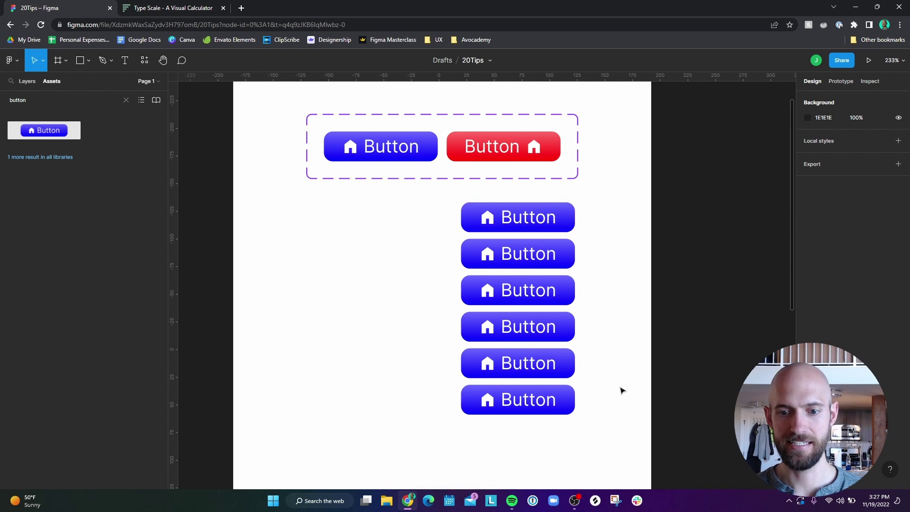
# - Switch all six Button3 instances to the Secondary state
pyautogui.moveTo(613, 416); pyautogui.dragTo(457, 199)
pyautogui.click(878, 256)
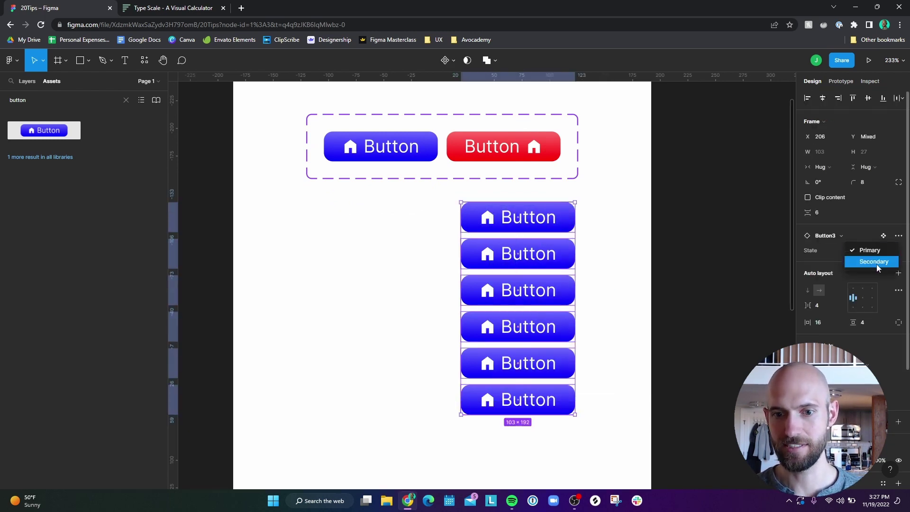
pyautogui.click(877, 263)
pyautogui.click(624, 274)
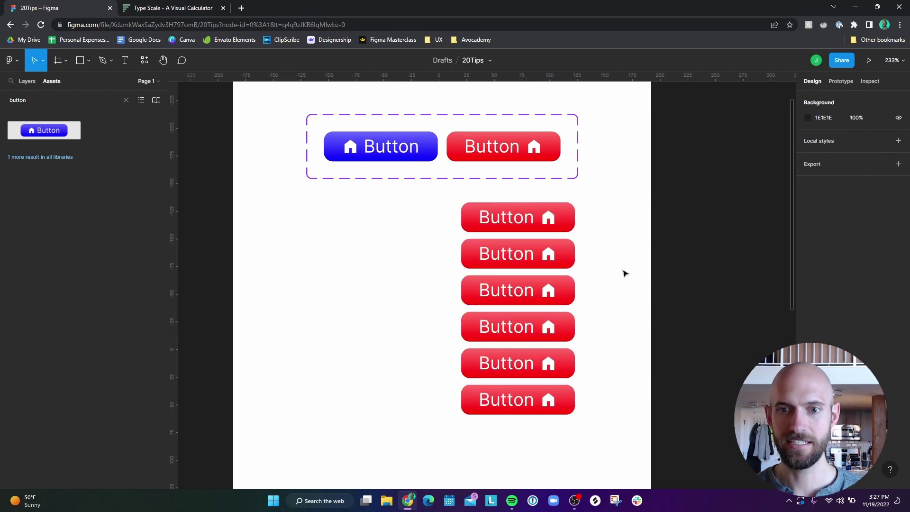
# - Move the red variant's home icon before its label in the component set
pyautogui.doubleClick(547, 222)
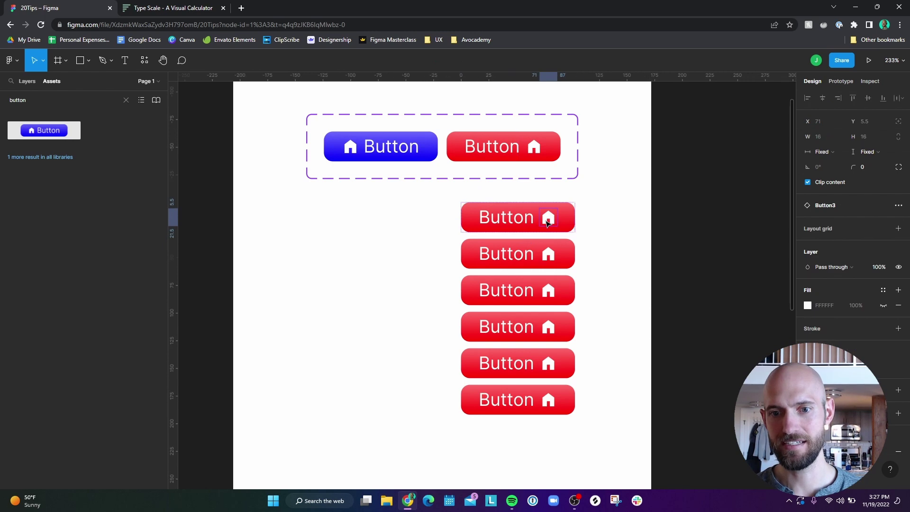
pyautogui.click(629, 246)
pyautogui.click(537, 147)
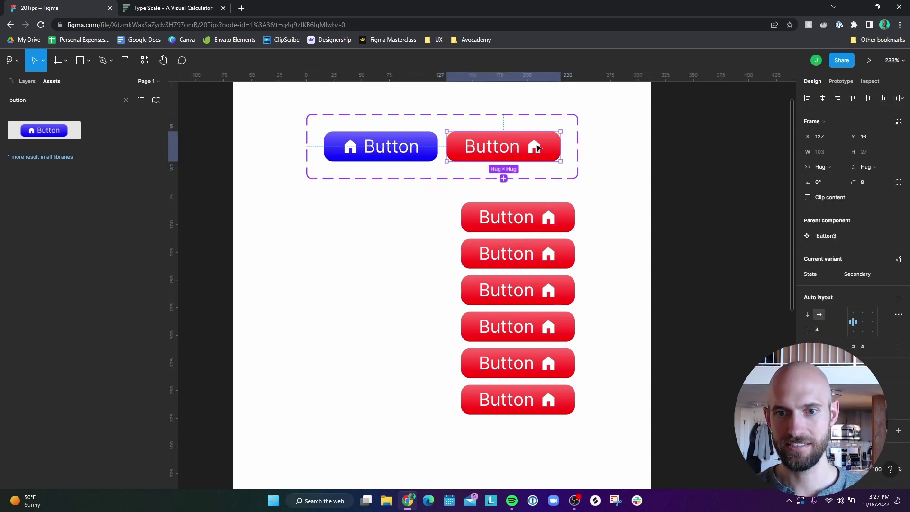
pyautogui.click(536, 147)
pyautogui.press('Left')
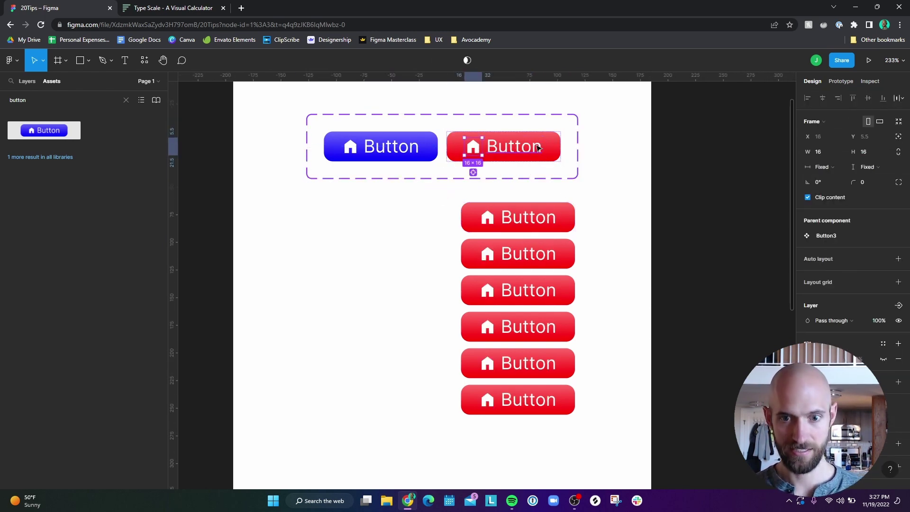
pyautogui.click(653, 291)
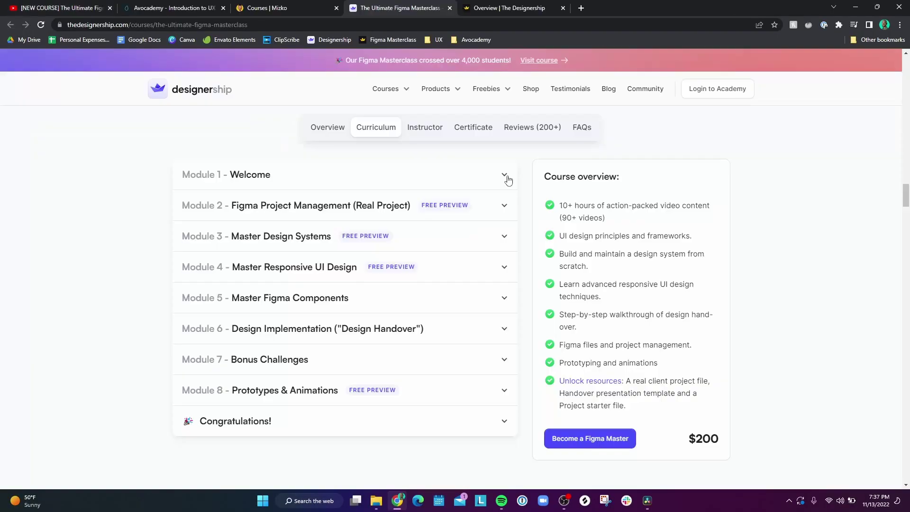
# - Collapse the Module 1 lesson list on the Ultimate Figma Masterclass curriculum page
pyautogui.click(507, 178)
# - Expand Module 2, Figma Project Management, to list its nine lessons
pyautogui.click(505, 180)
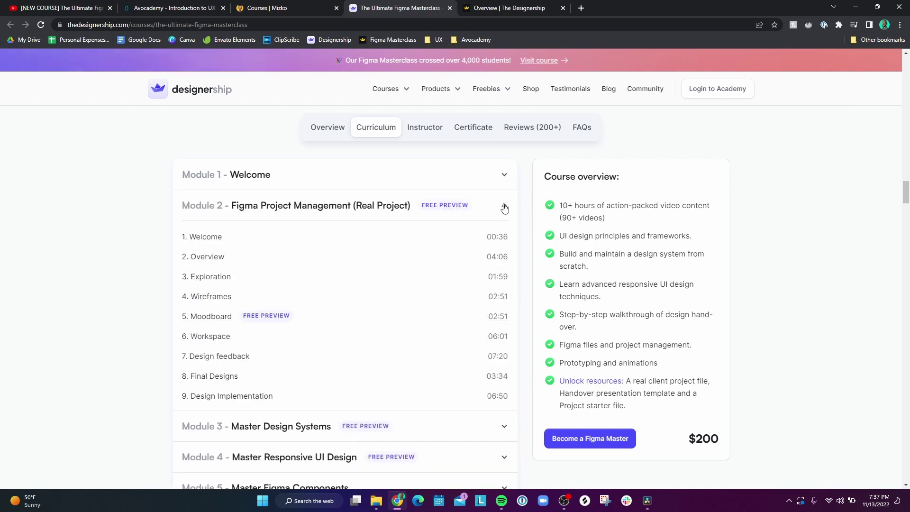